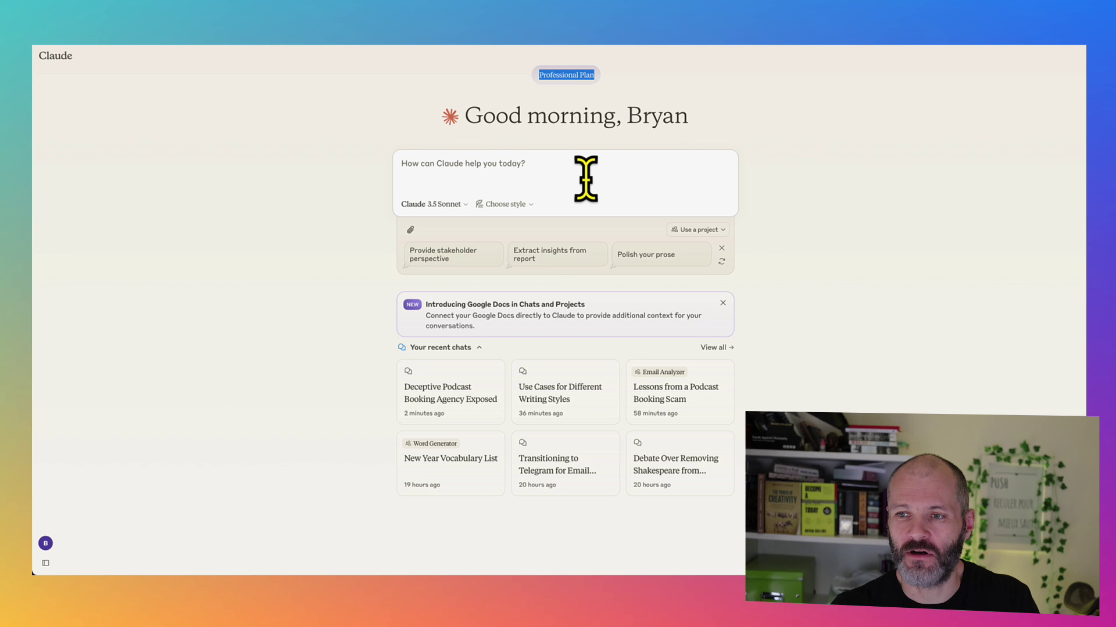
- Paste the LinkedIn prompt about a lead magnet for 100 subscribers in 30 days
click(552, 184)
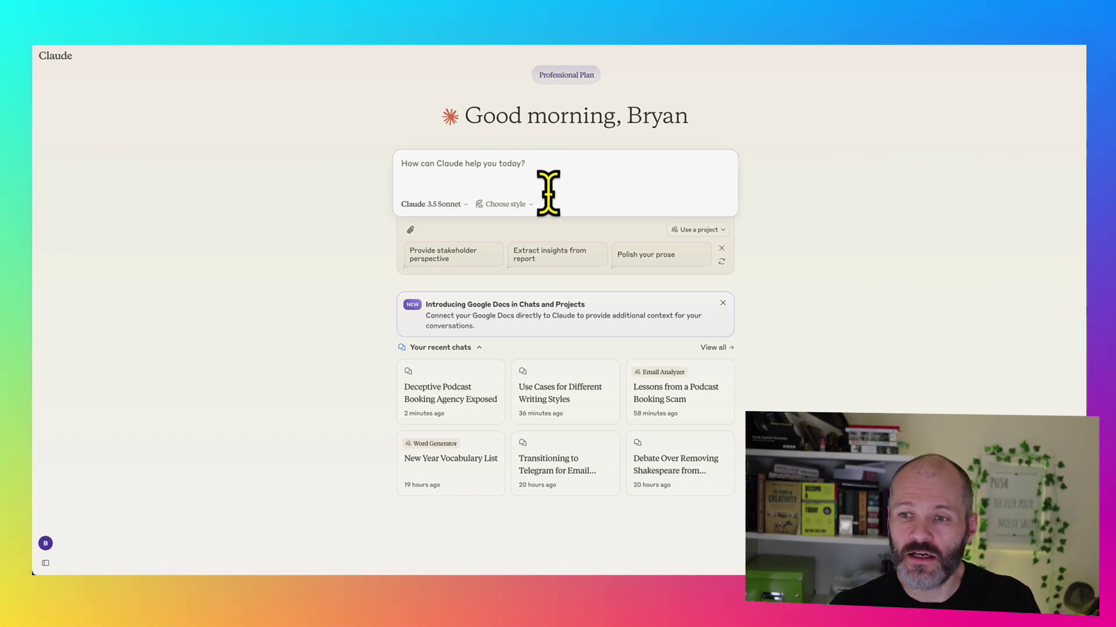
click(530, 206)
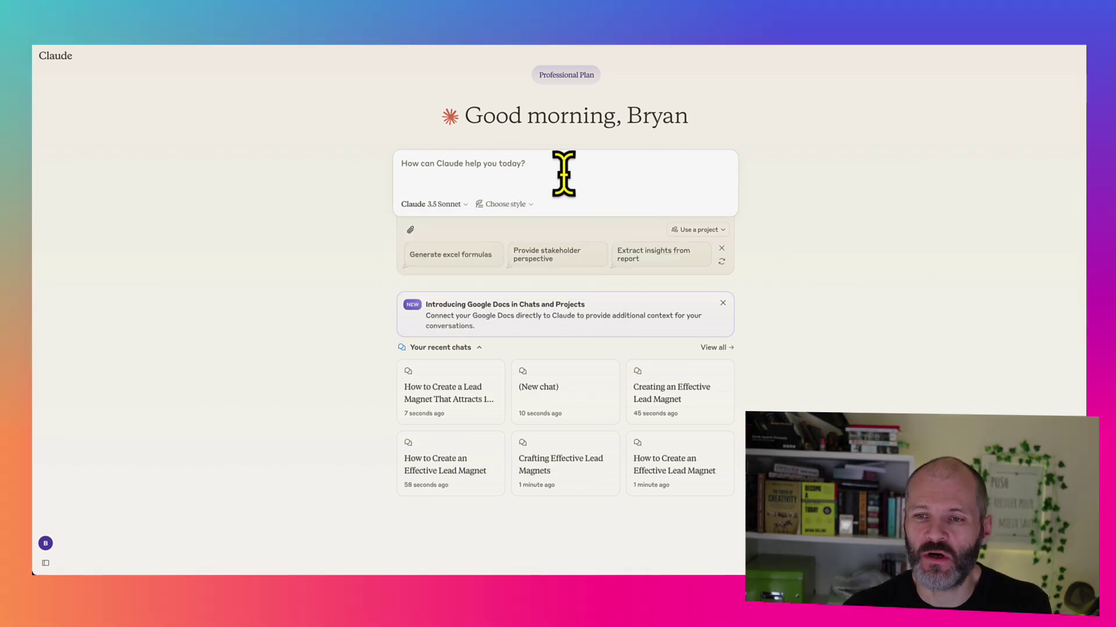
click(563, 172)
text(Draft a social media post for LinkedIn explaining how to create a lead magnet that attracts 100 subscribers in 30 days.)
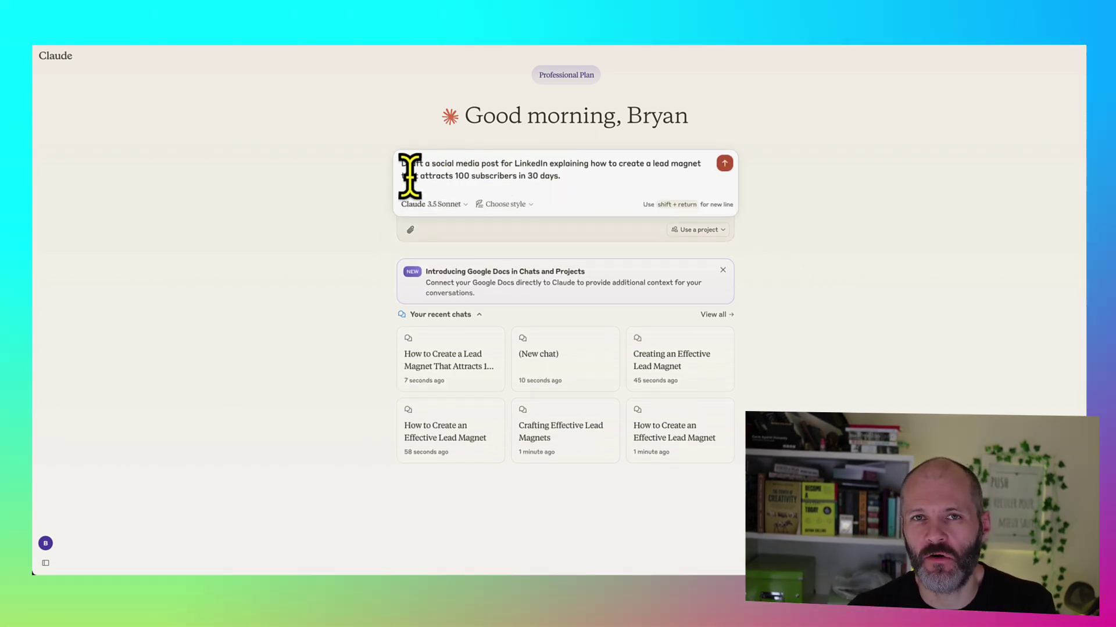
drag(411, 167, 502, 170)
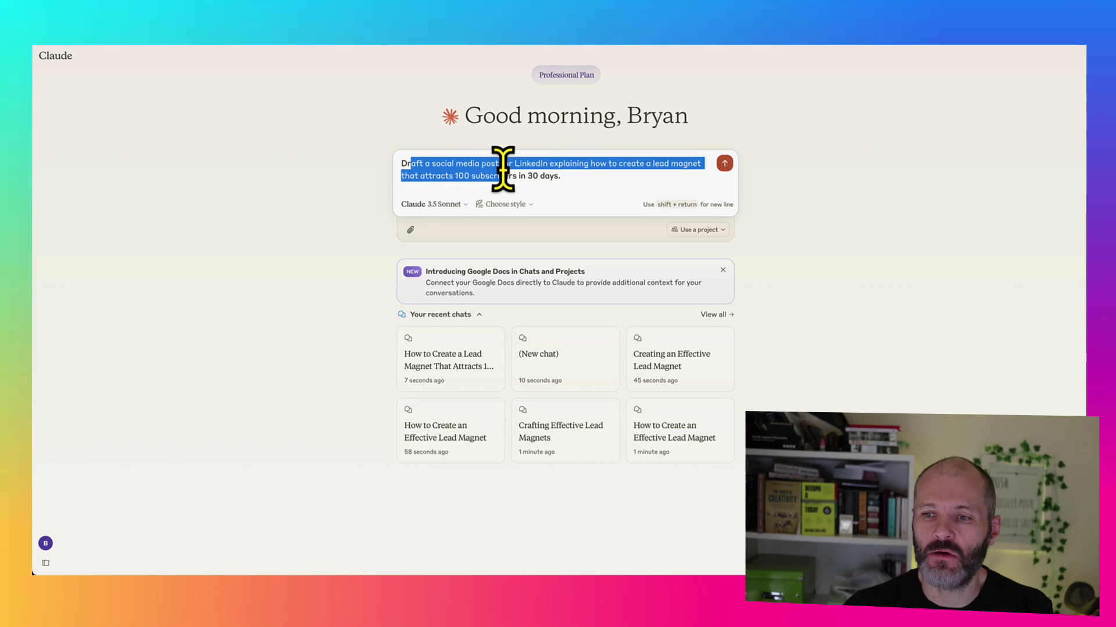
click(559, 165)
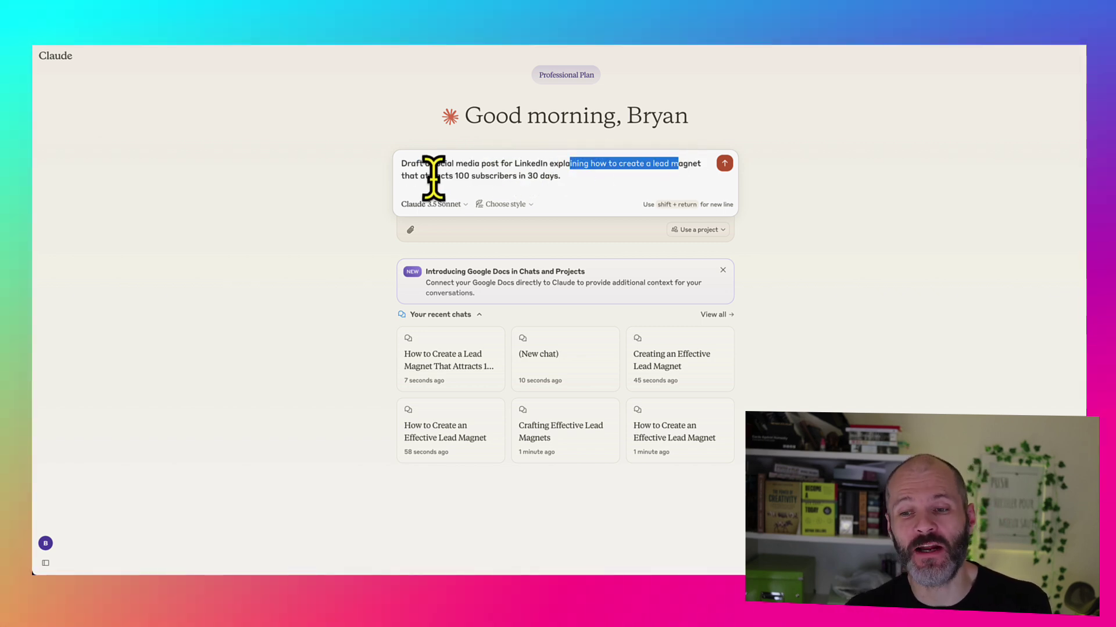
drag(429, 177, 495, 180)
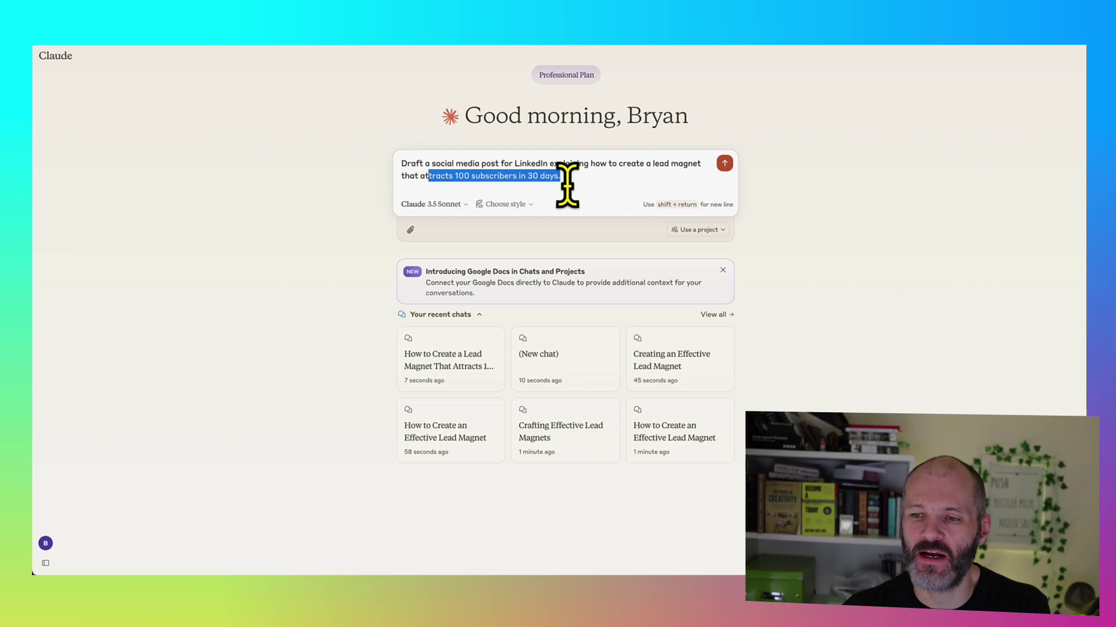
drag(564, 177, 388, 160)
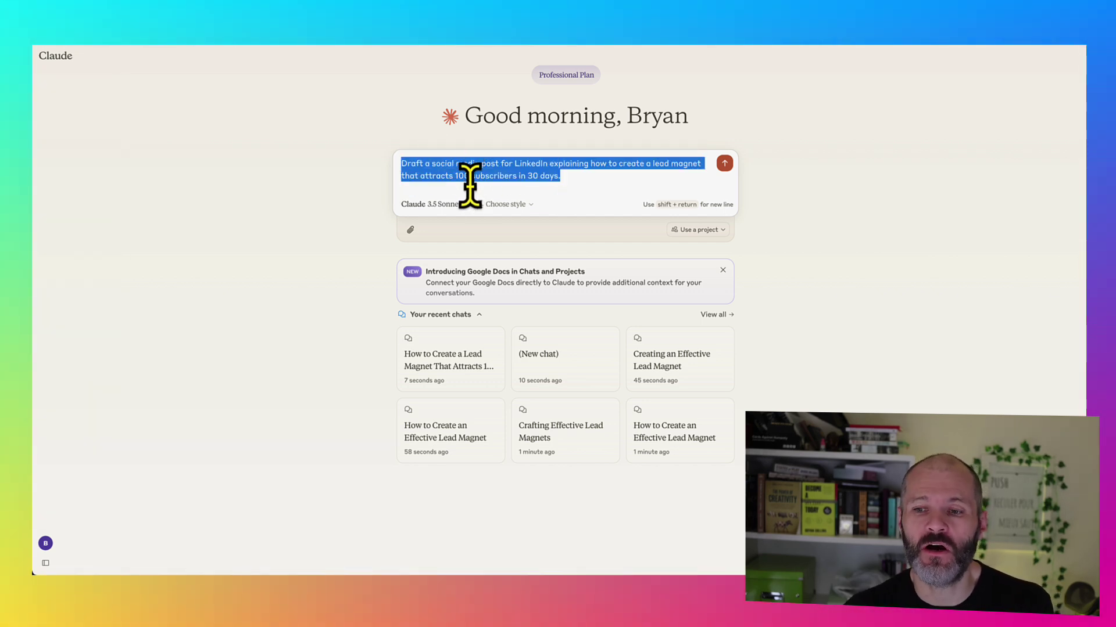
- Keep the Normal response style and send the prompt
click(518, 204)
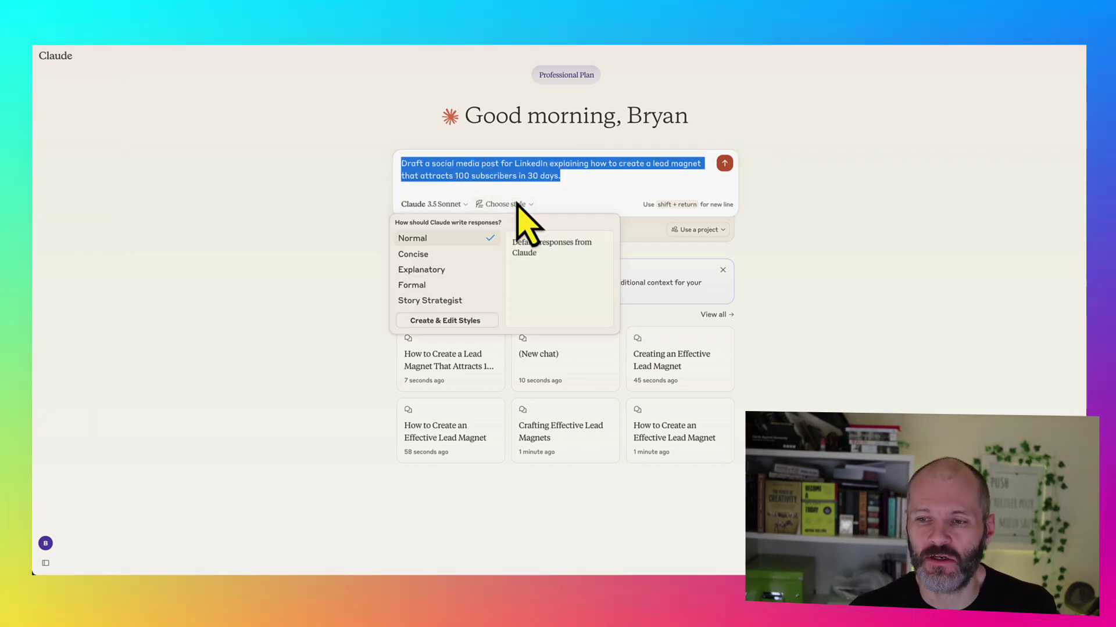
click(569, 180)
drag(569, 180, 400, 148)
key(super+c)
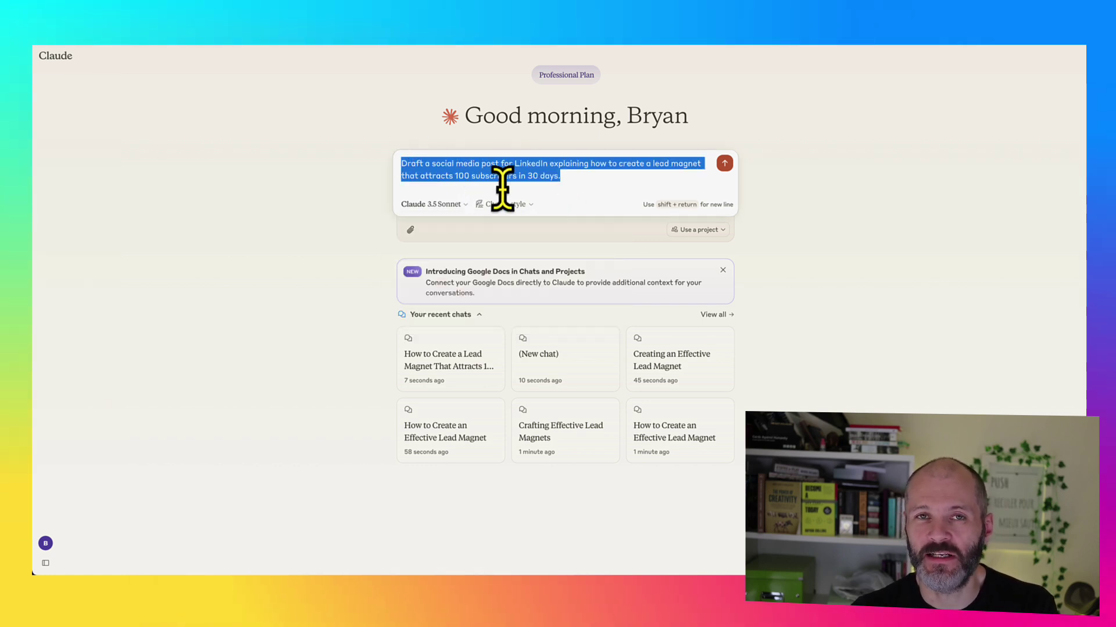
click(521, 178)
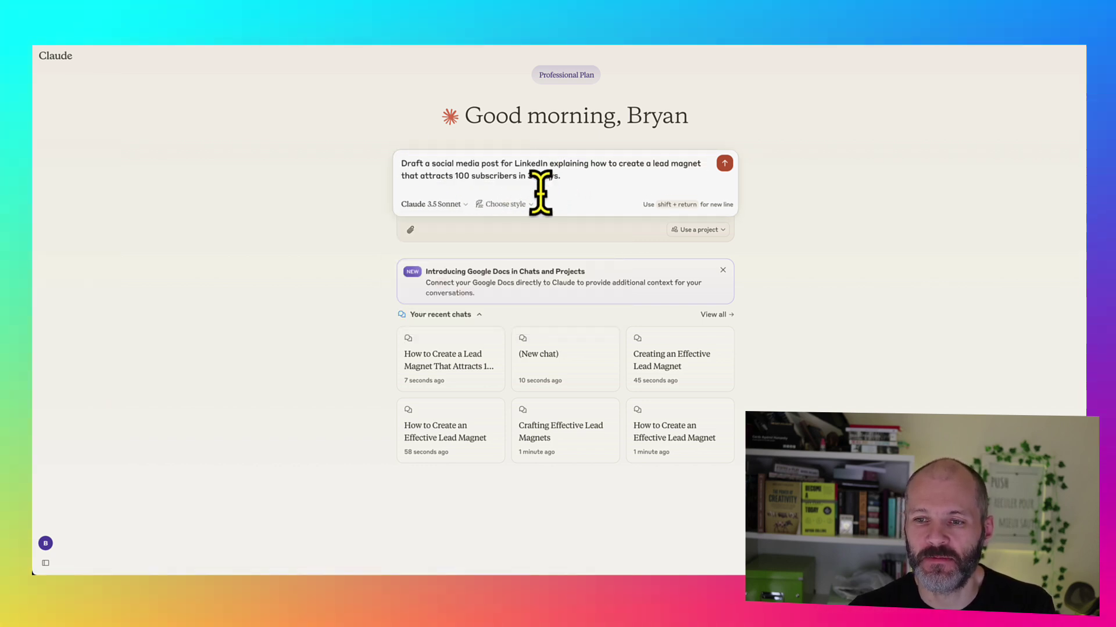
click(506, 205)
click(440, 240)
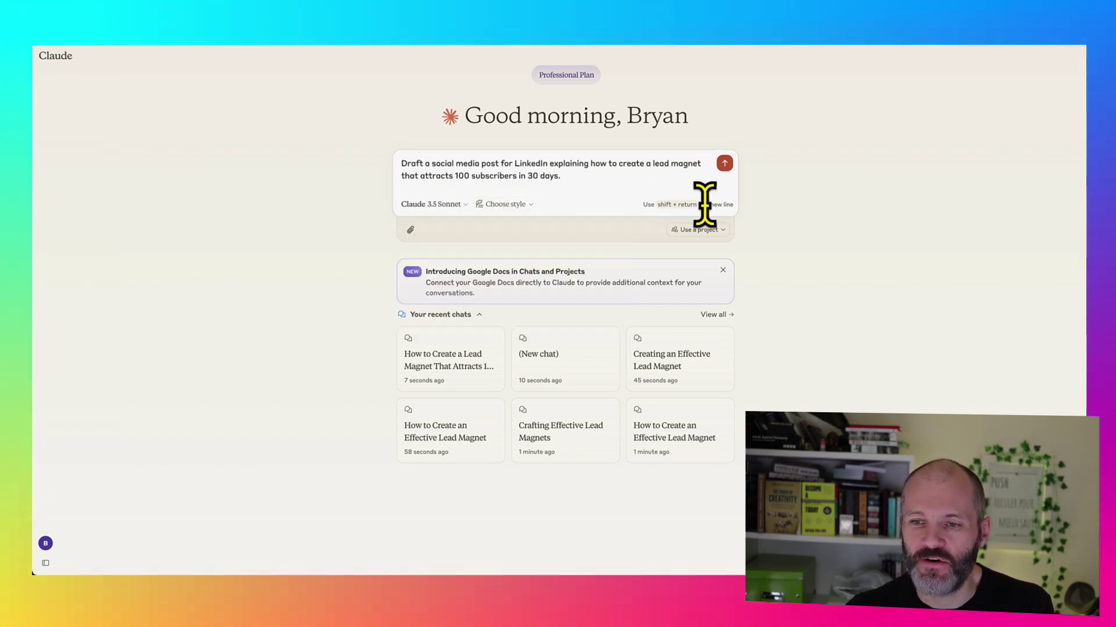
click(720, 171)
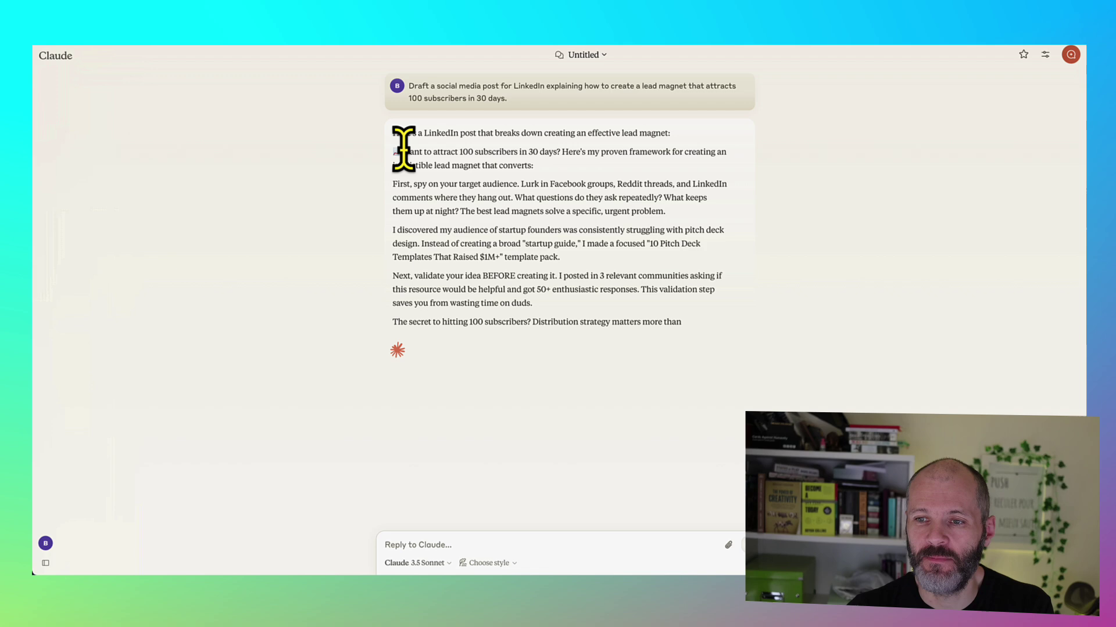
- Read through Claude's draft post, including its campaign metrics
drag(401, 137, 585, 448)
scroll(585, 448, up, 3)
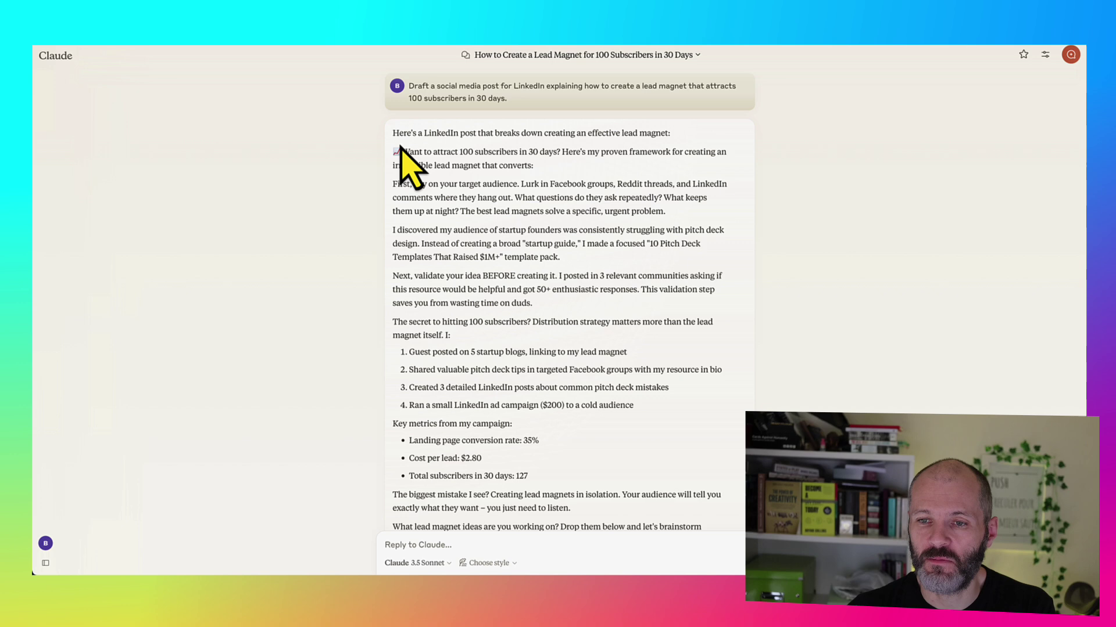
drag(410, 425, 585, 472)
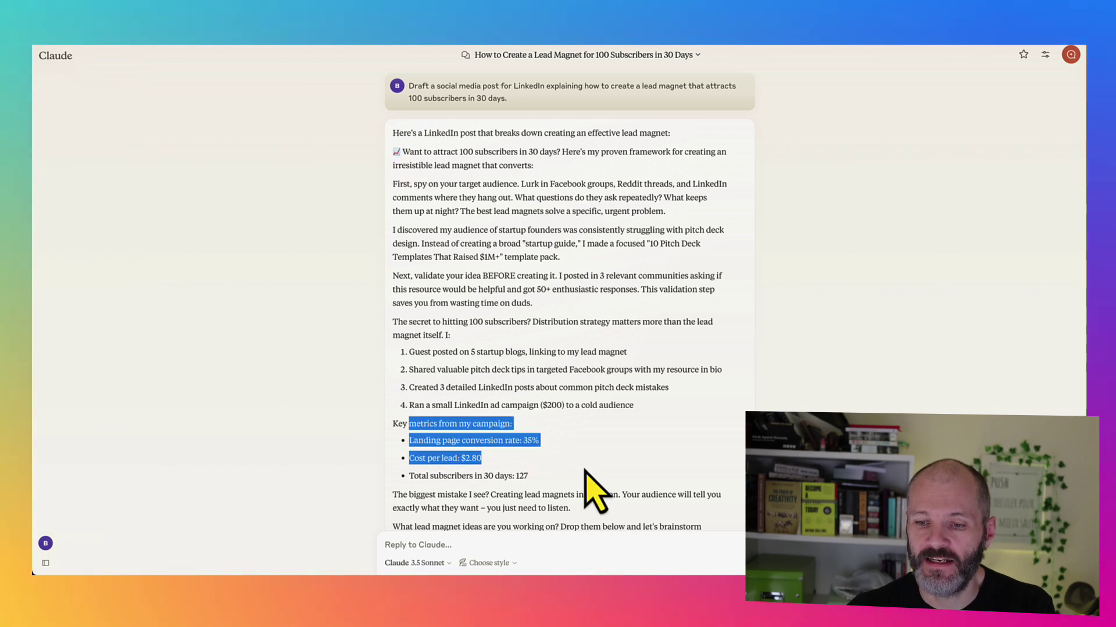
scroll(490, 456, down, 3)
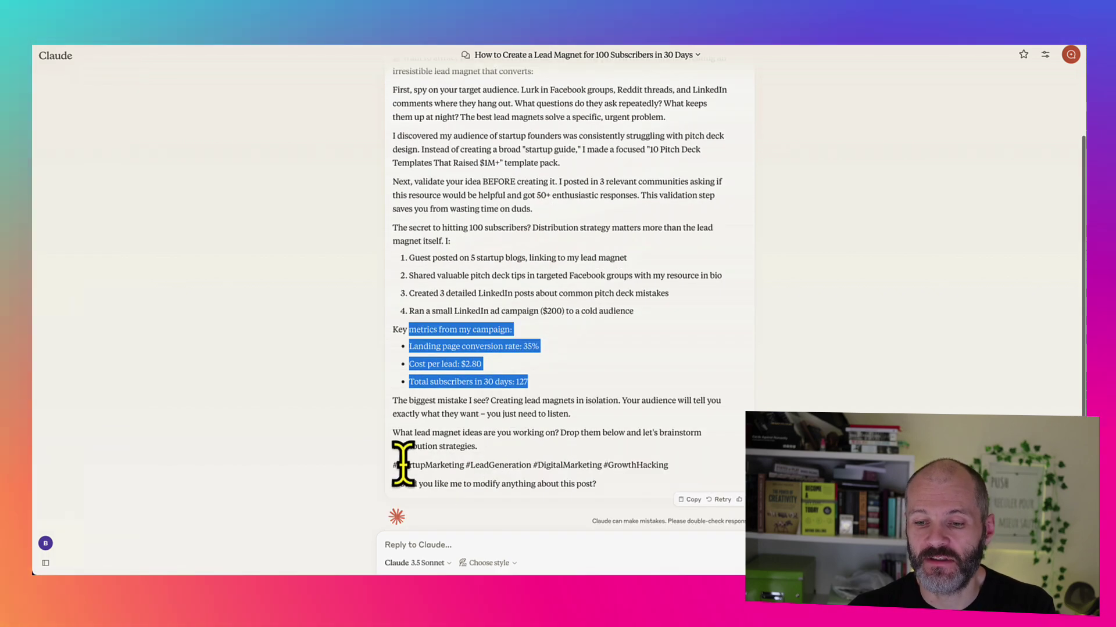
click(403, 461)
scroll(613, 406, up, 3)
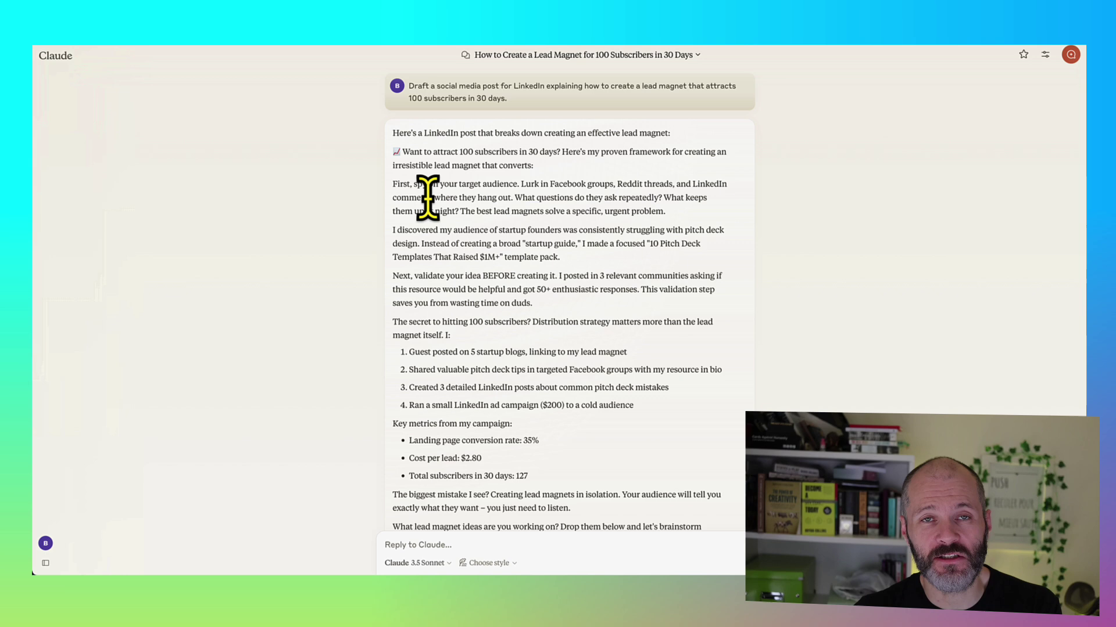
- In a new chat, send the same prompt with the Concise response style
key(super+k)
key(super+v)
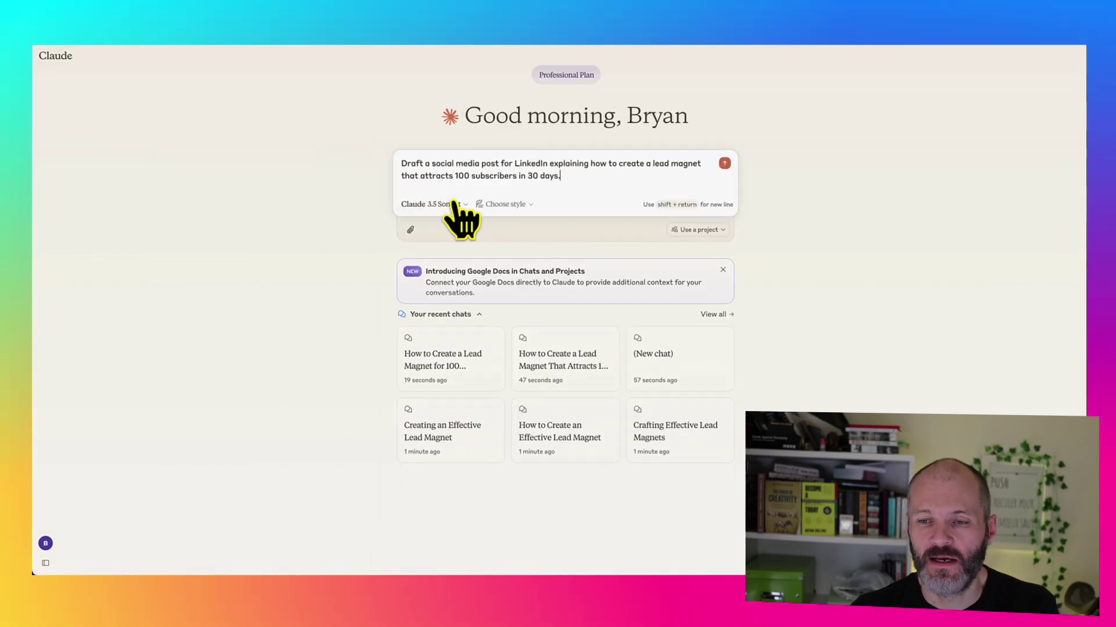
click(503, 205)
click(449, 255)
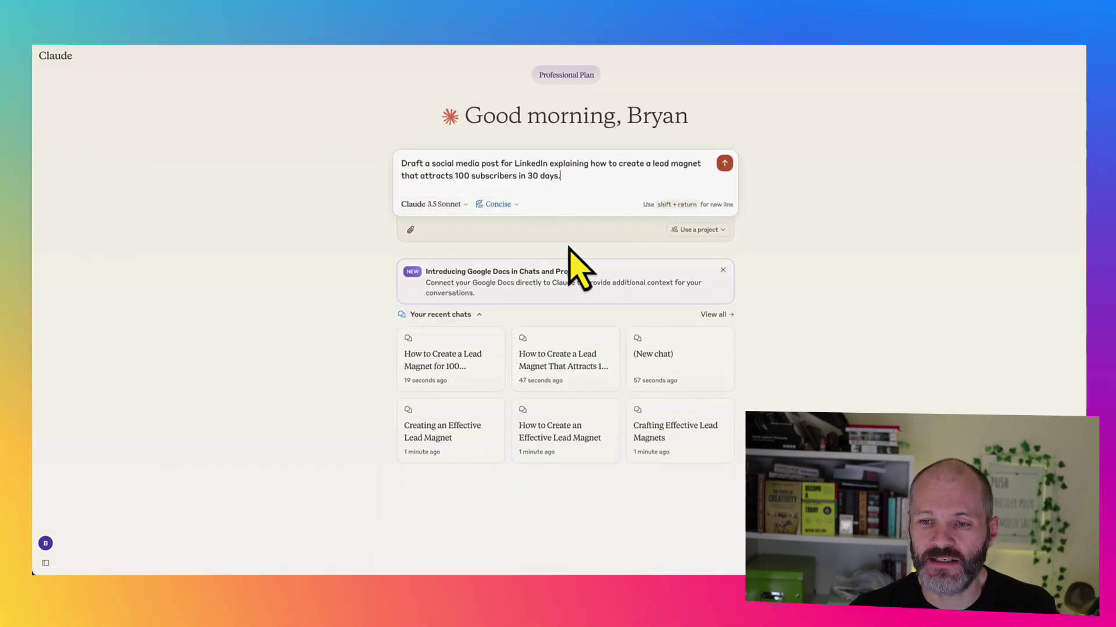
key(Return)
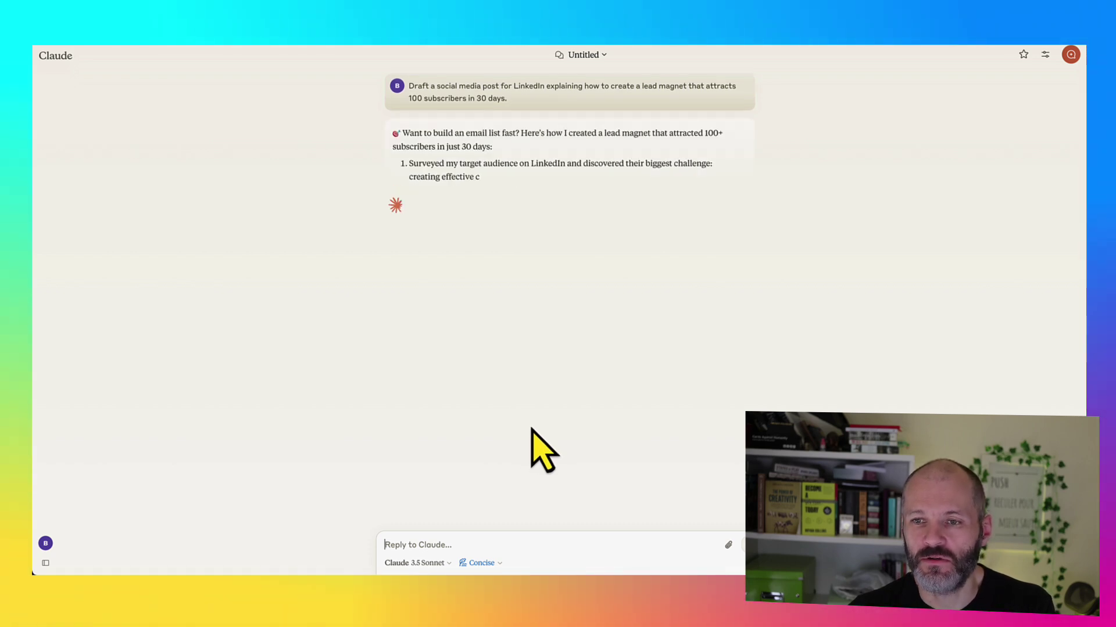
- Review the concise reply down through its results section
mouse_move(402, 133)
mouse_down()
mouse_move(540, 273)
mouse_move(569, 327)
mouse_up()
drag(630, 345, 666, 371)
click(440, 187)
drag(402, 133, 617, 343)
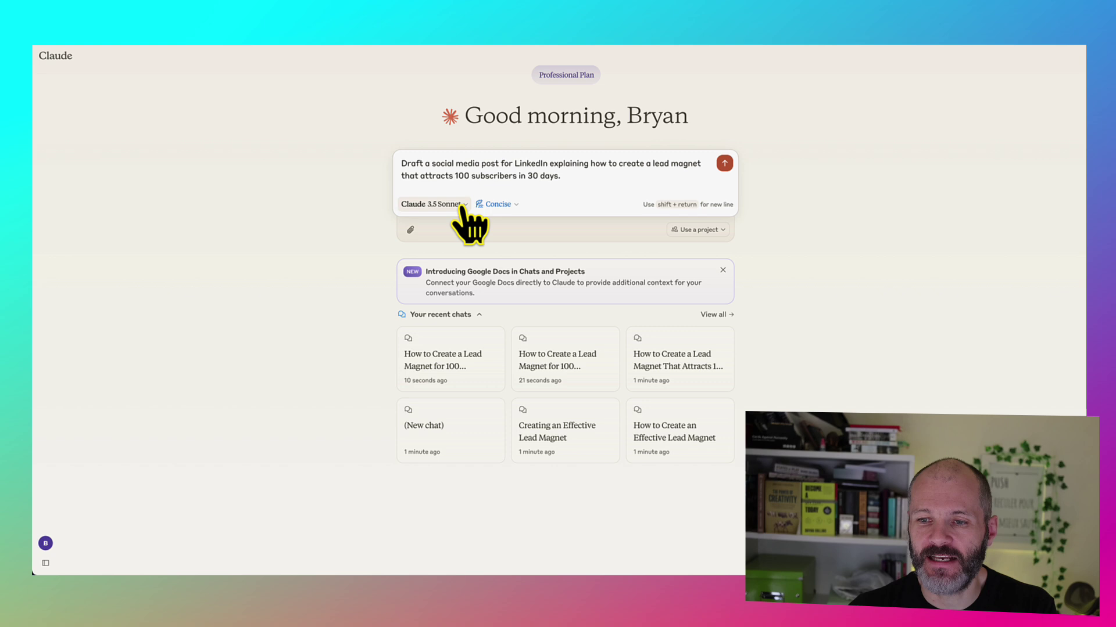
- Send the prompt with the Explanatory response style selected
click(462, 205)
click(508, 205)
click(508, 205)
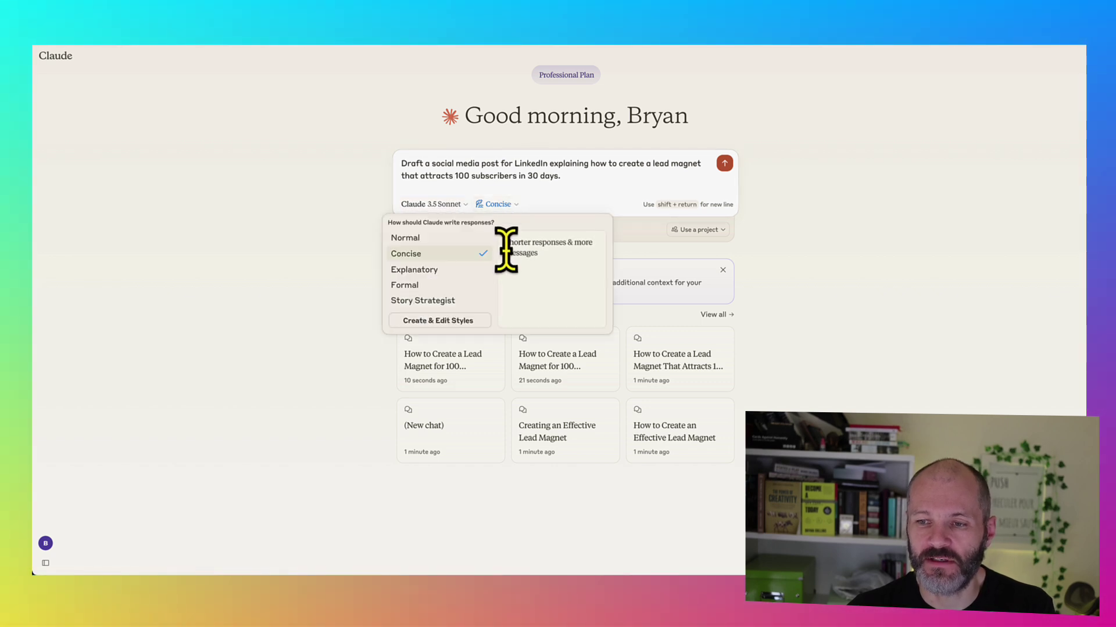
click(433, 271)
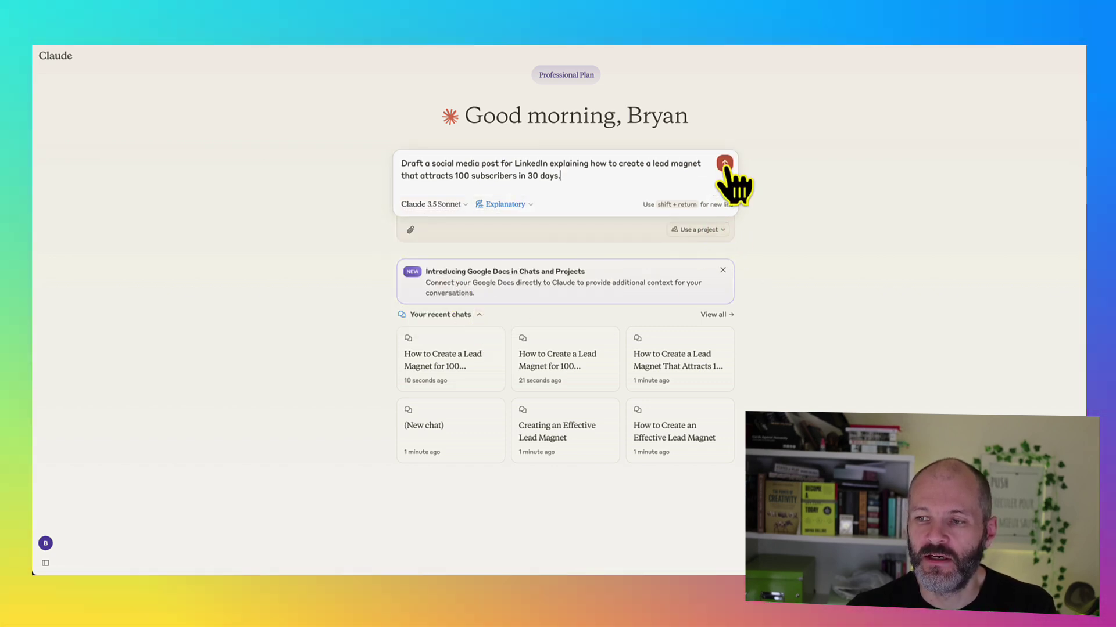
click(724, 165)
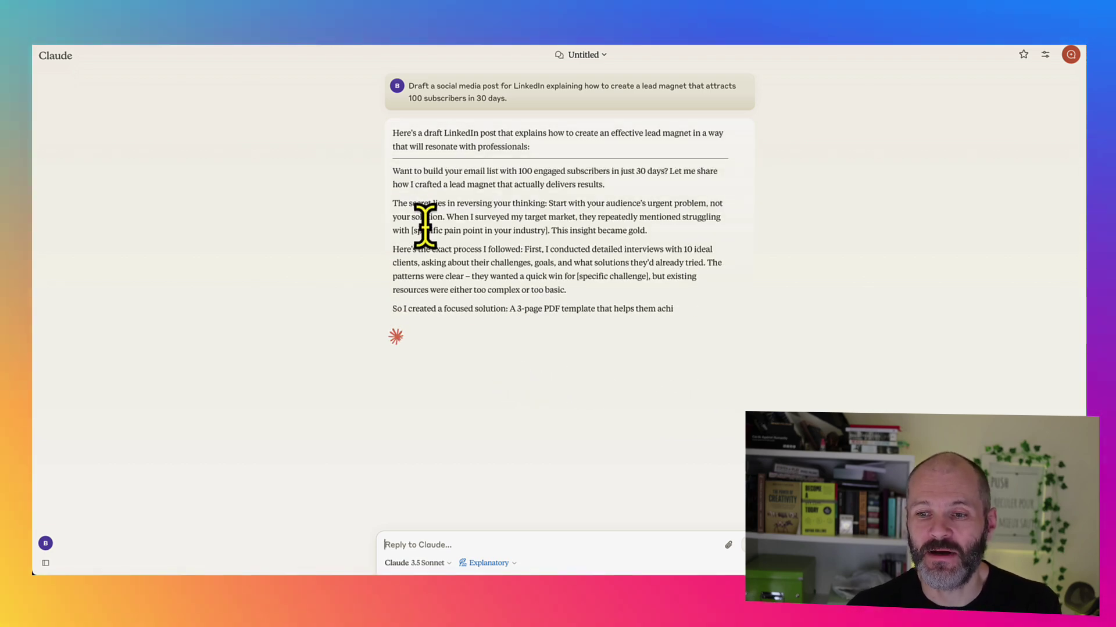
- Read the Explanatory-style post, then paste the prompt into a fresh chat
drag(397, 176, 610, 365)
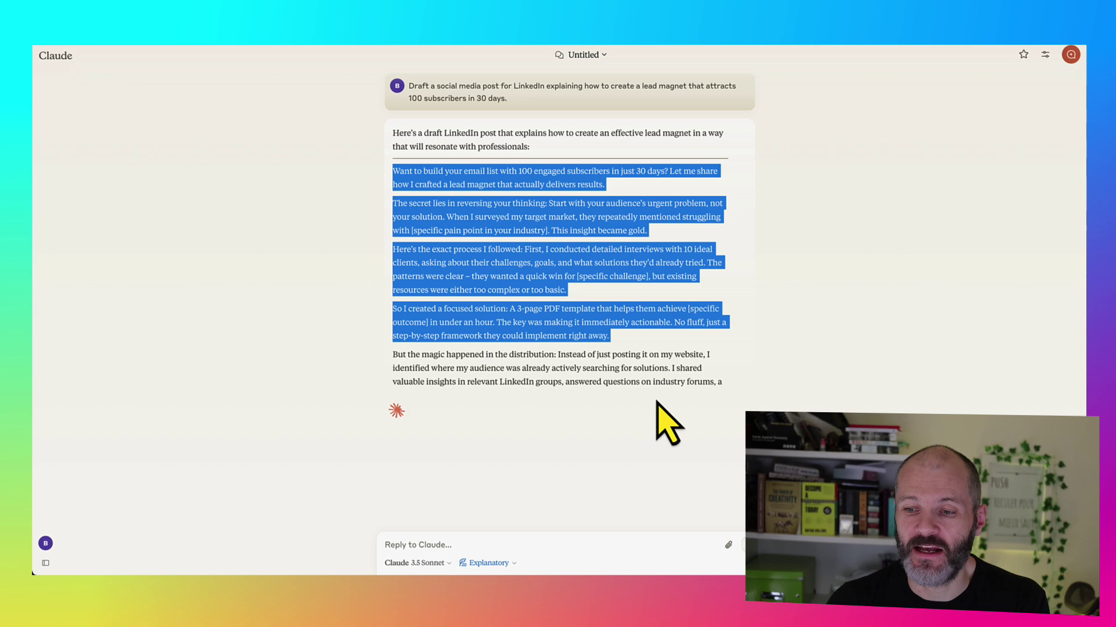
click(605, 299)
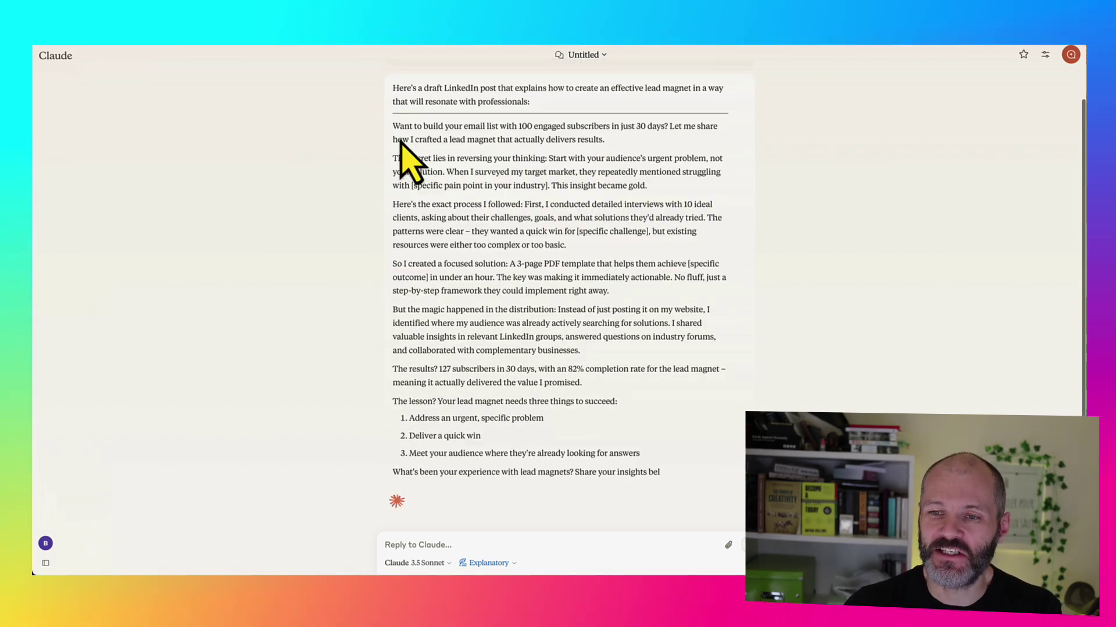
drag(396, 140, 490, 270)
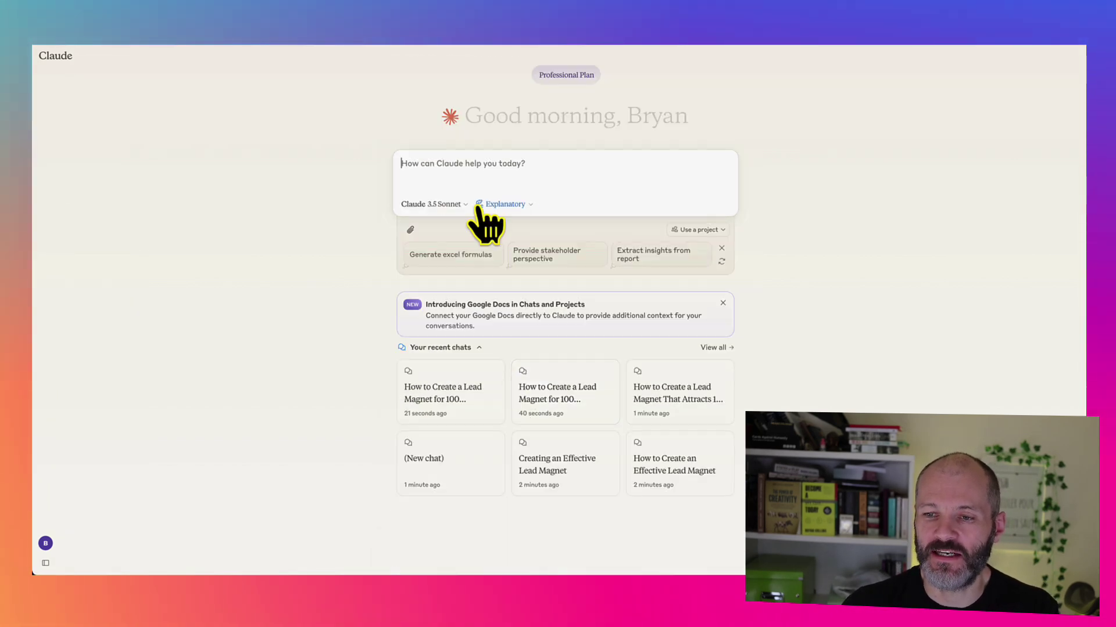
text(Draft a social media post for LinkedIn explaining how to create a lead magnet that attracts 100 subscribers in 30 days.)
- Send the lead-magnet prompt with the Formal response style
click(503, 204)
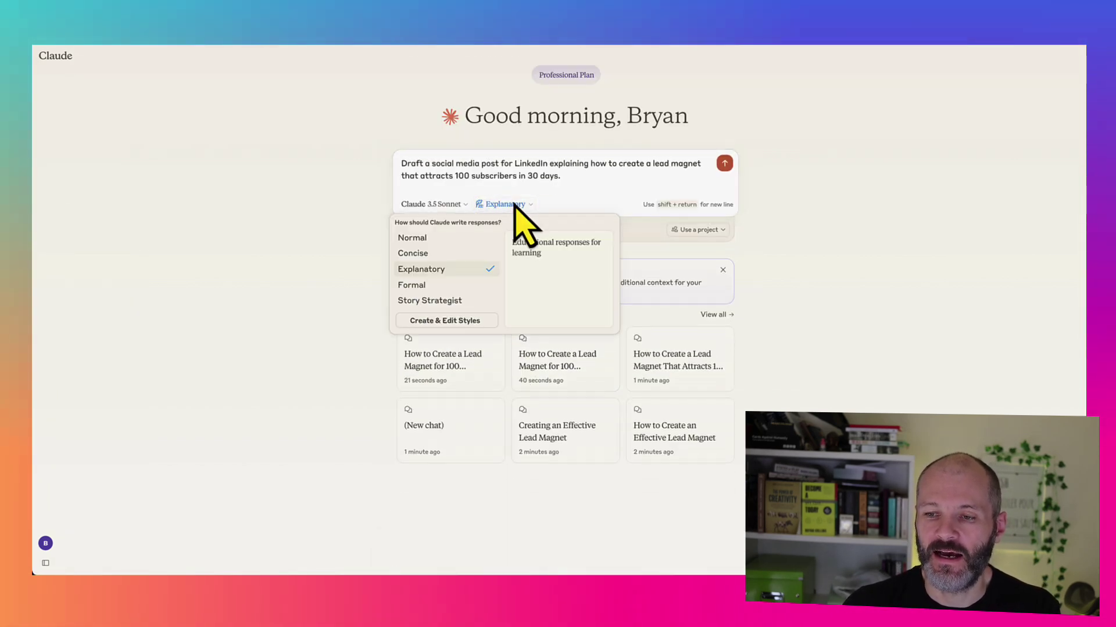
click(417, 289)
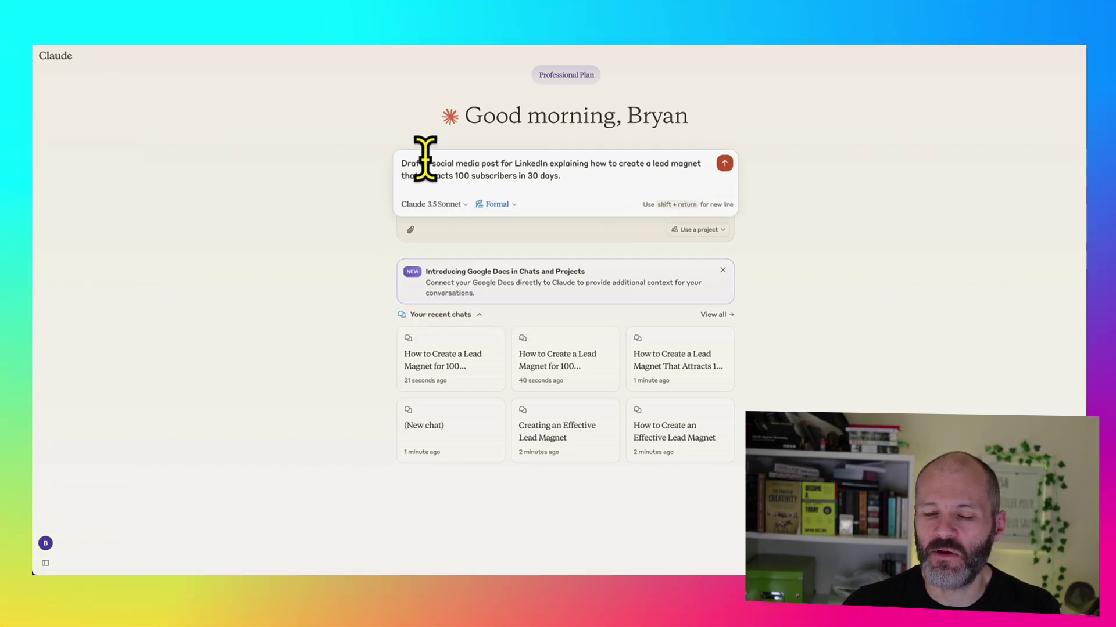
drag(425, 158, 523, 200)
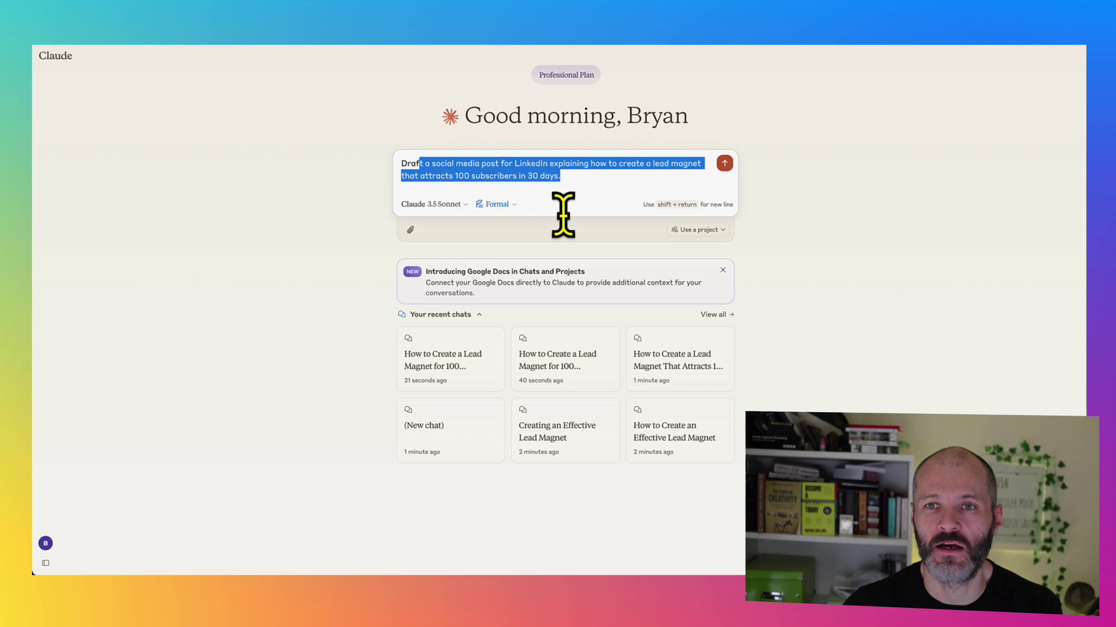
click(723, 164)
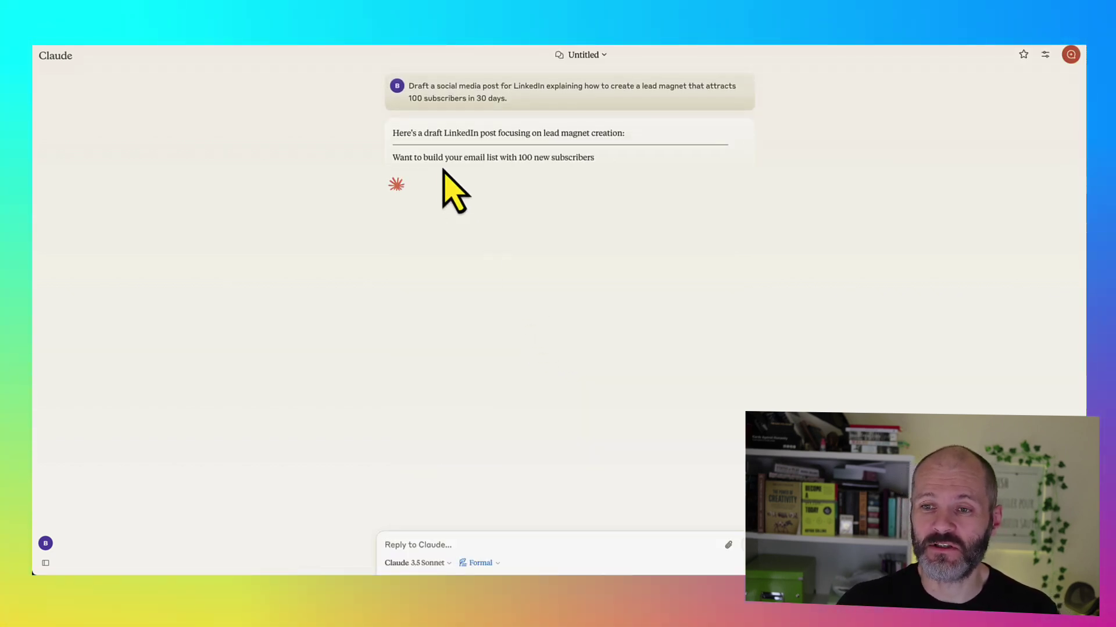
- Read through the Formal post, from its opening paragraph to the hashtags, then start a new chat
triple_click(398, 153)
drag(420, 171, 391, 219)
double_click(401, 203)
click(411, 199)
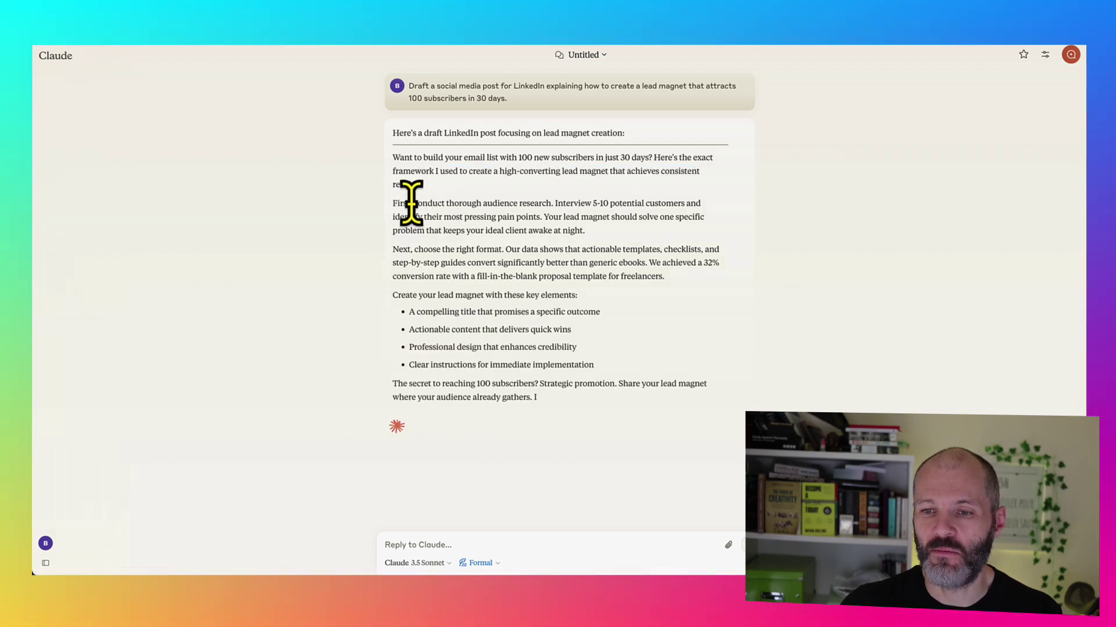
double_click(410, 202)
double_click(401, 250)
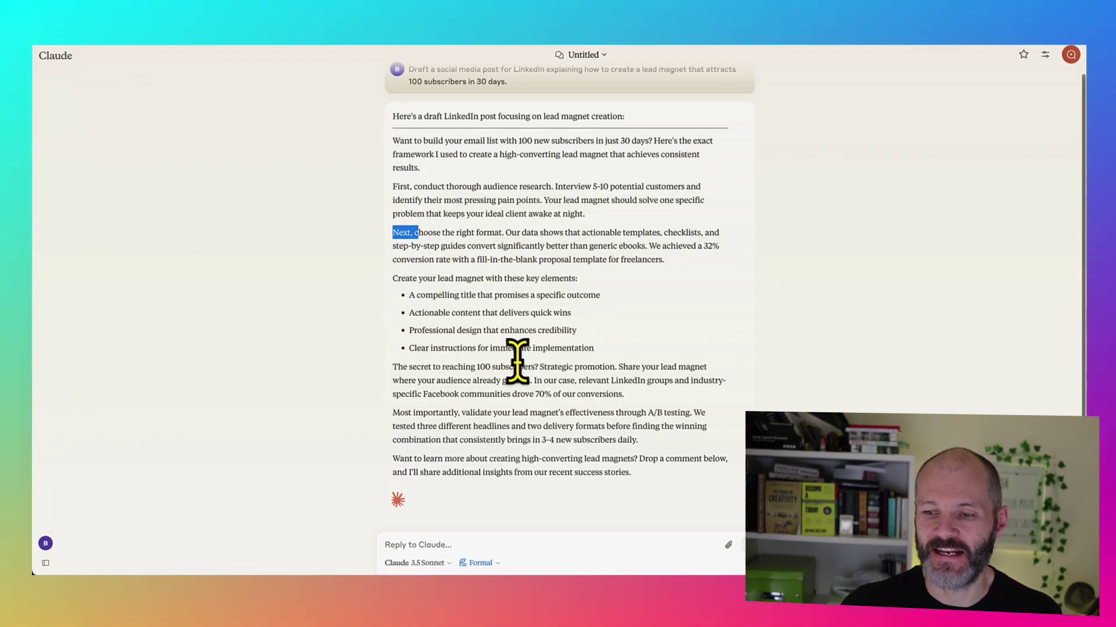
drag(393, 181, 440, 165)
drag(599, 407, 492, 330)
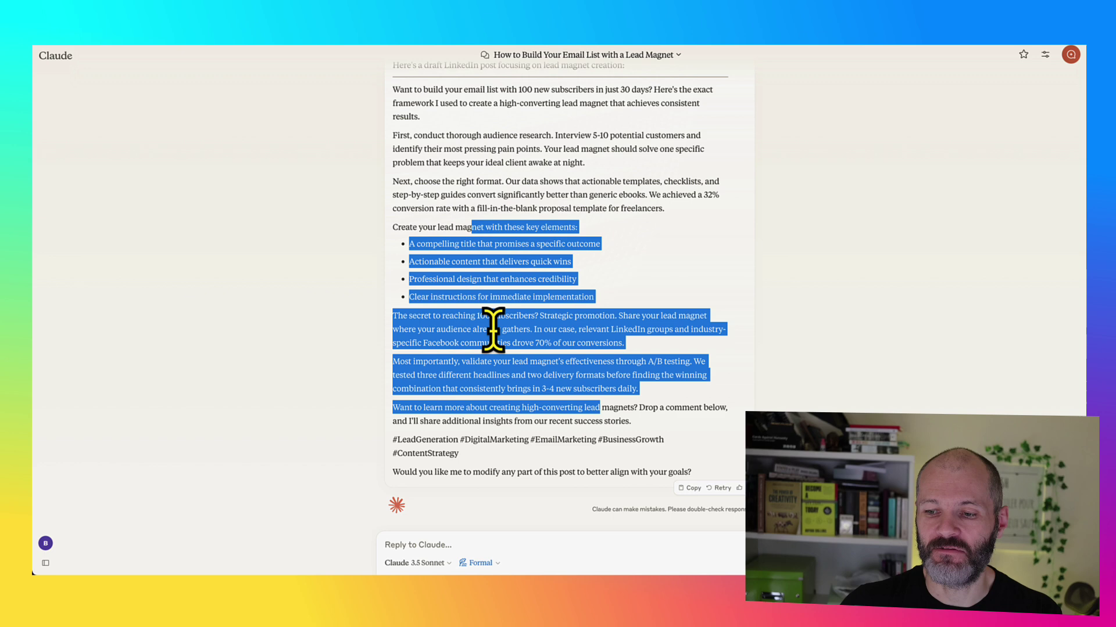
triple_click(400, 448)
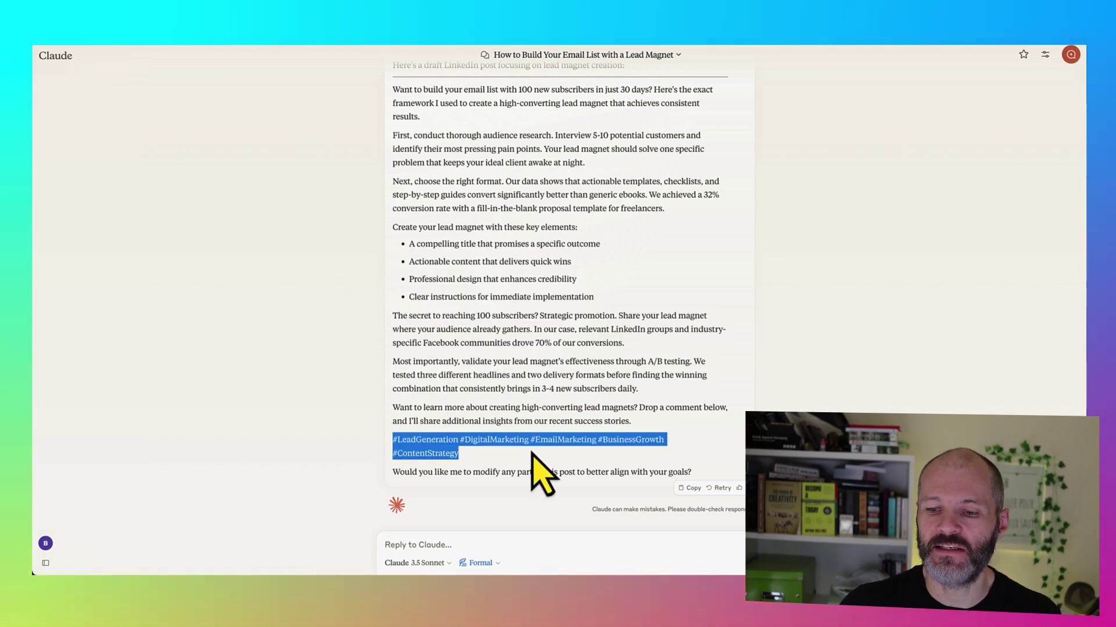
key(ctrl+k)
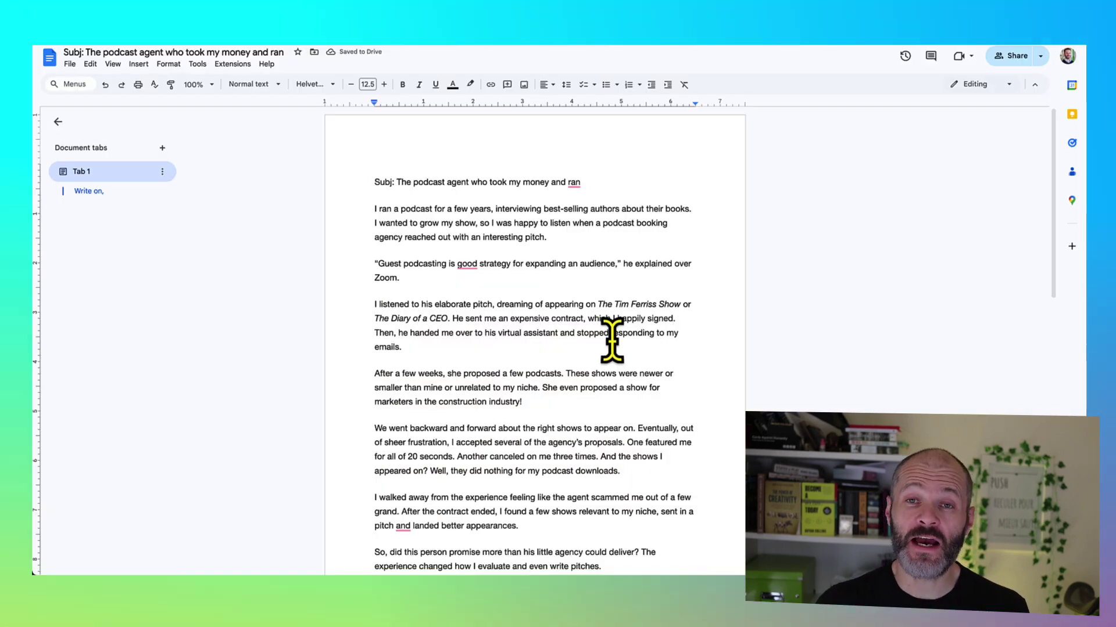
click(611, 334)
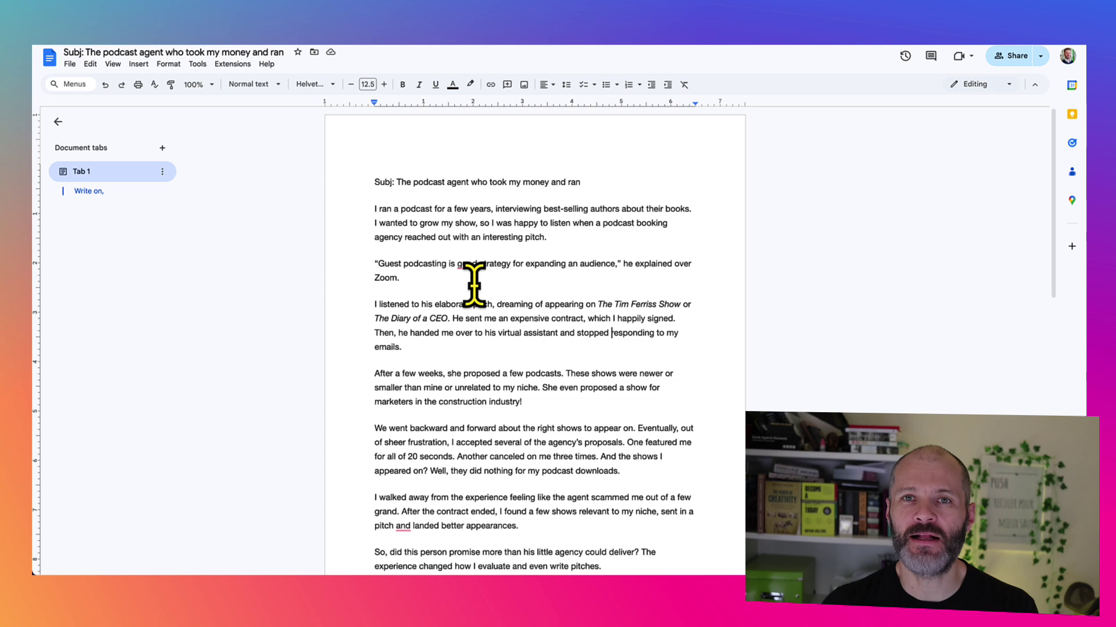
drag(377, 184, 534, 477)
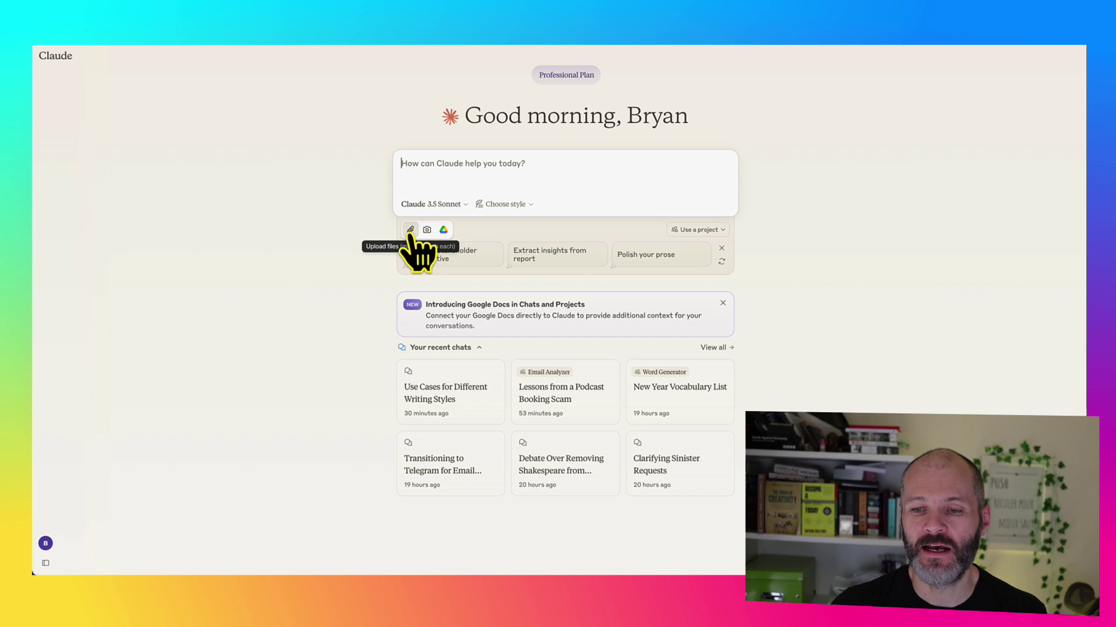
- Open the Google Drive picker under the prompt box to list recent Docs
click(443, 230)
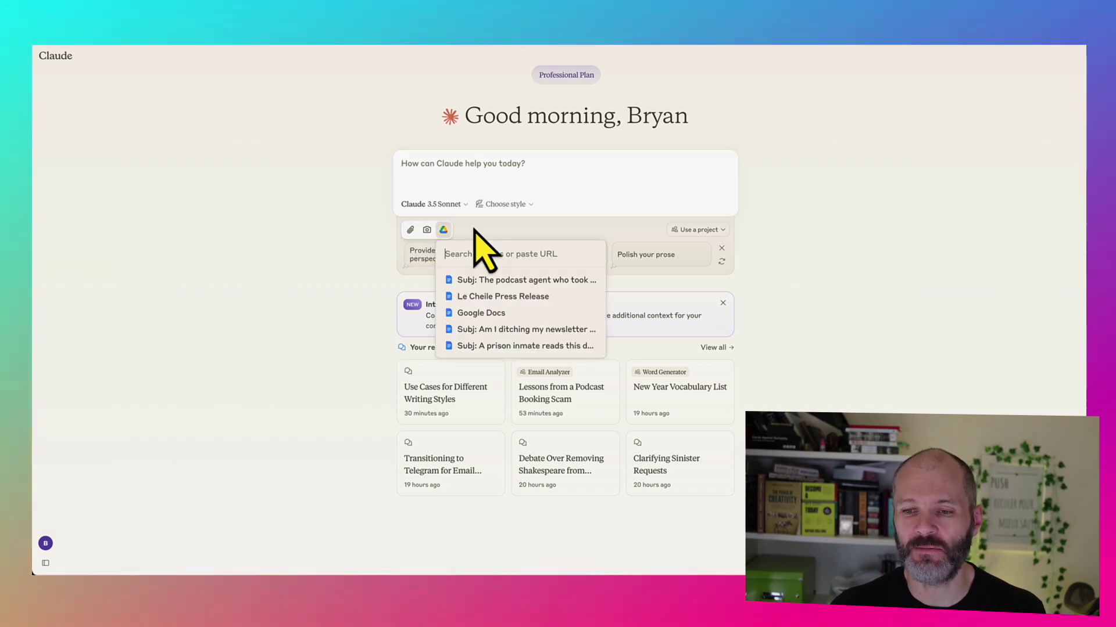
- Attach the 'Subj: The podcast agent…' doc, ask Claude to summarize it, and read the summary
click(503, 281)
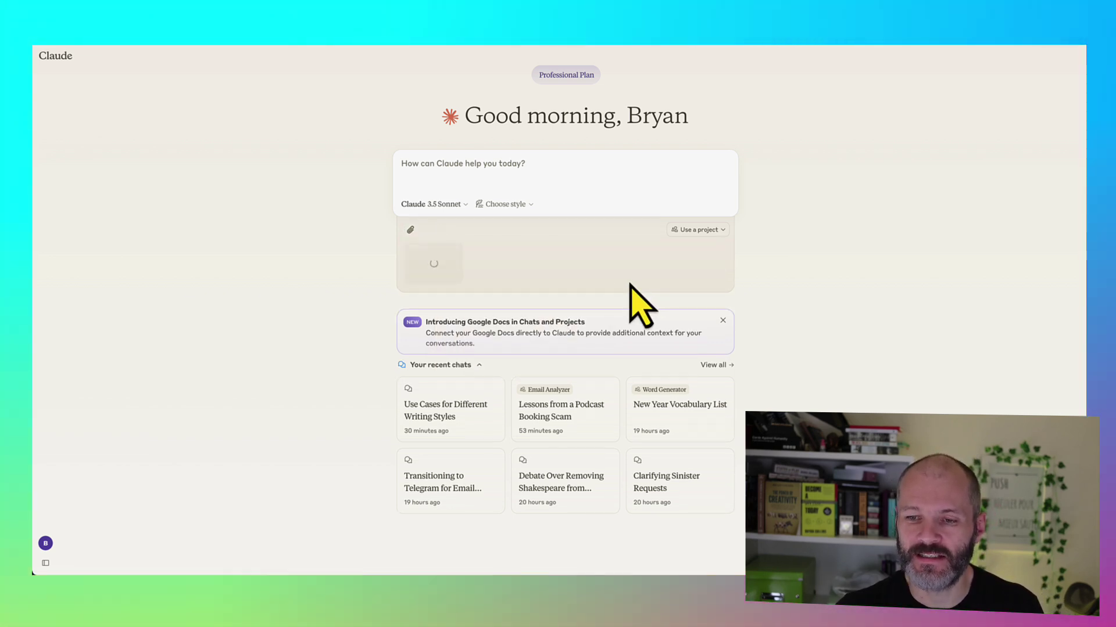
click(483, 164)
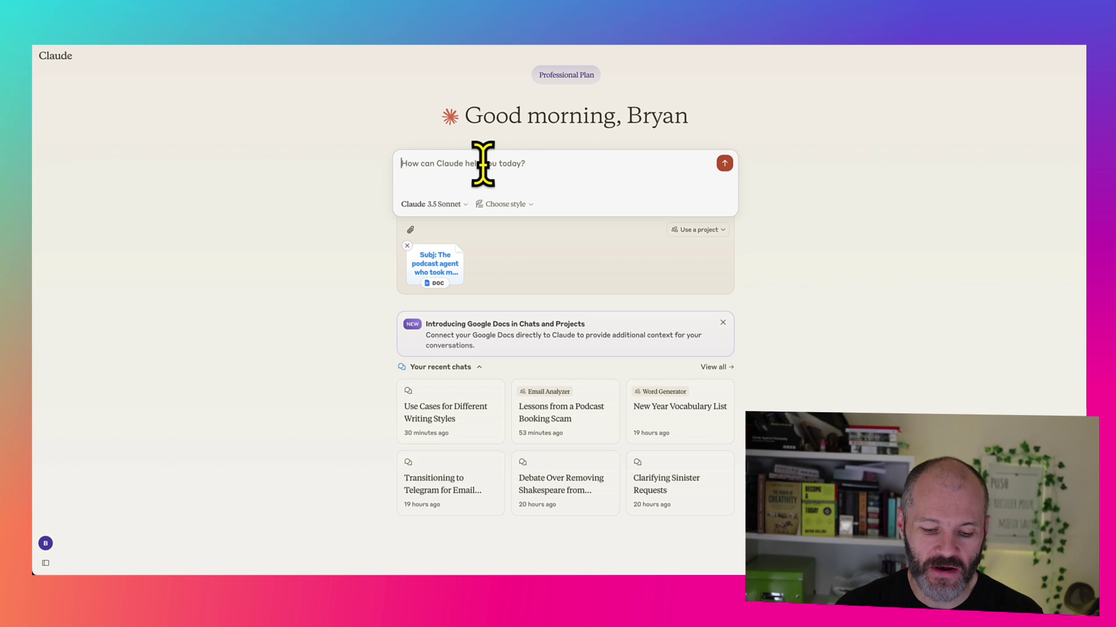
text(summarize this)
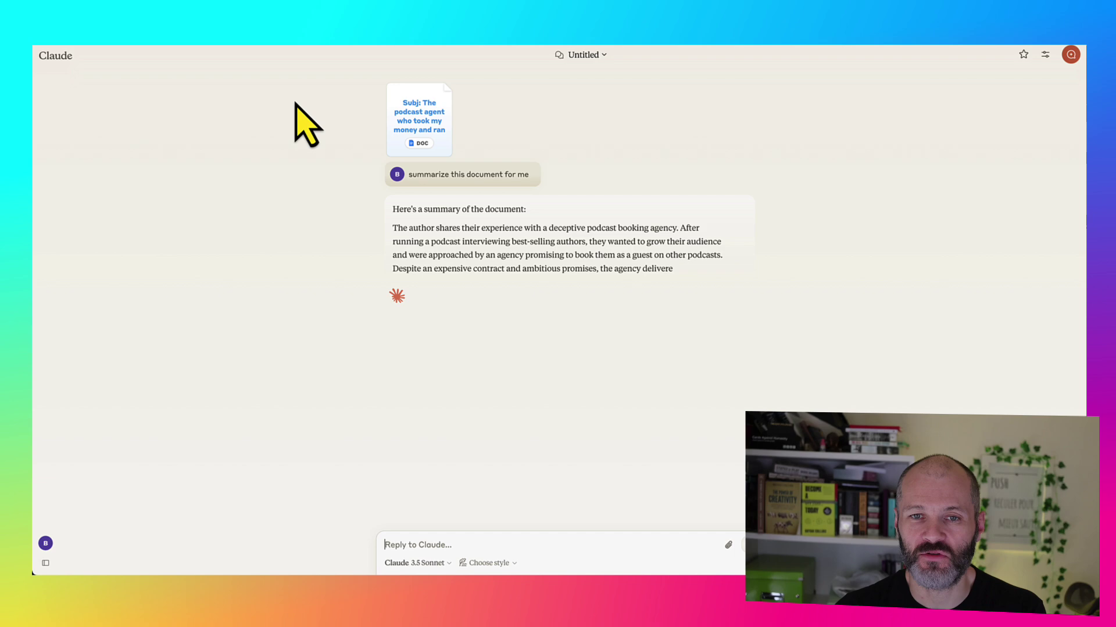
drag(391, 208, 579, 444)
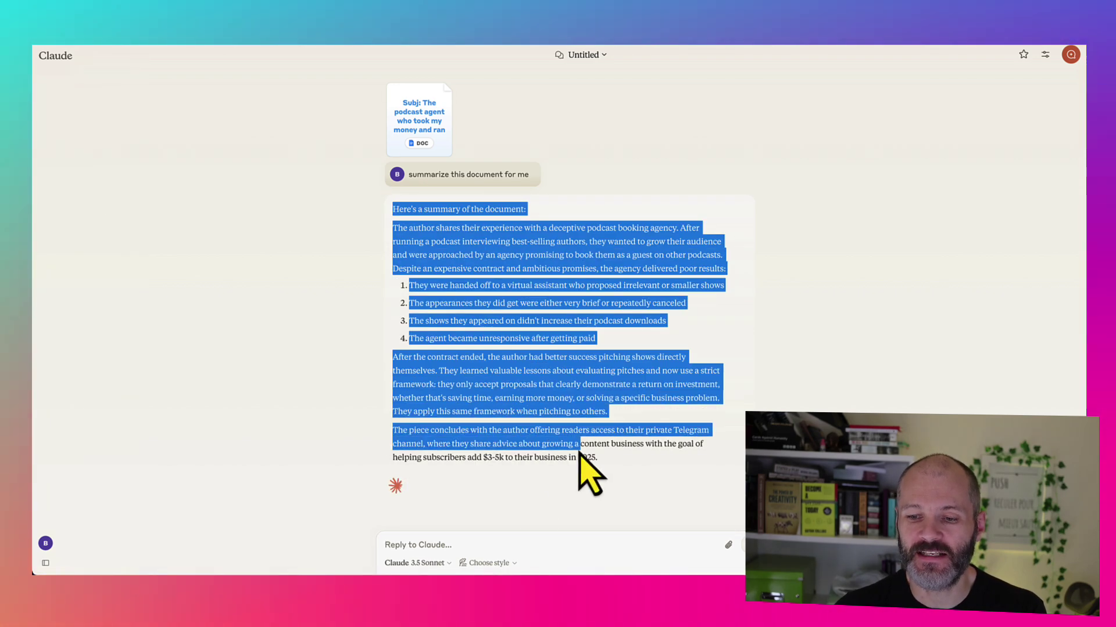
- Ask Claude to 'turn this into 5 tweets for X' and review the resulting tweets
click(452, 543)
text(turn this )
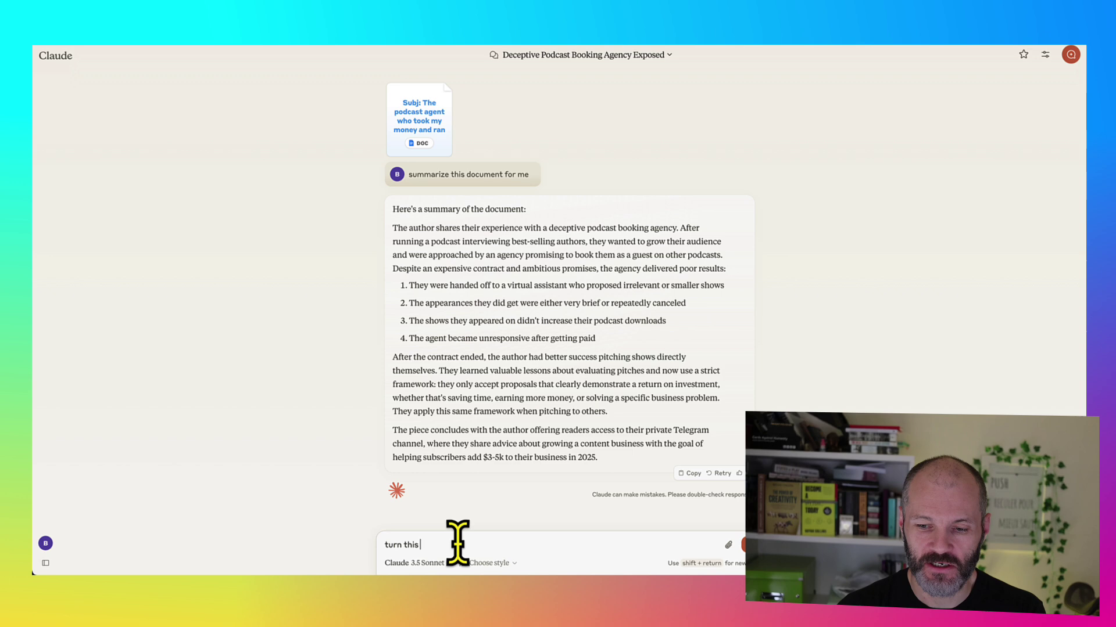
text(into 5 tw)
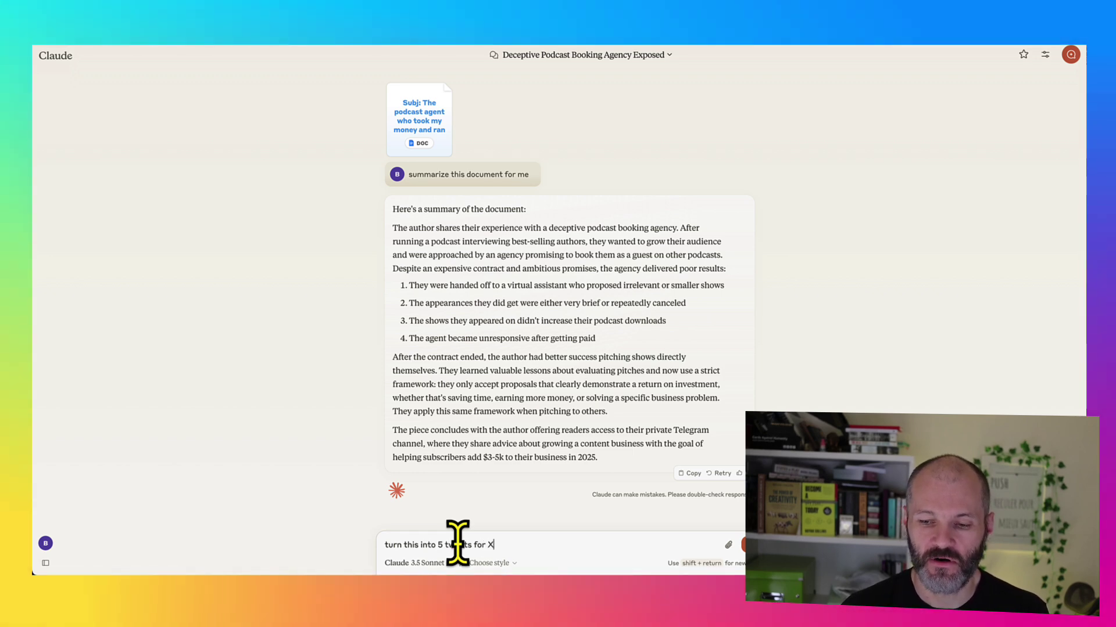
text(eets for X)
key(Return)
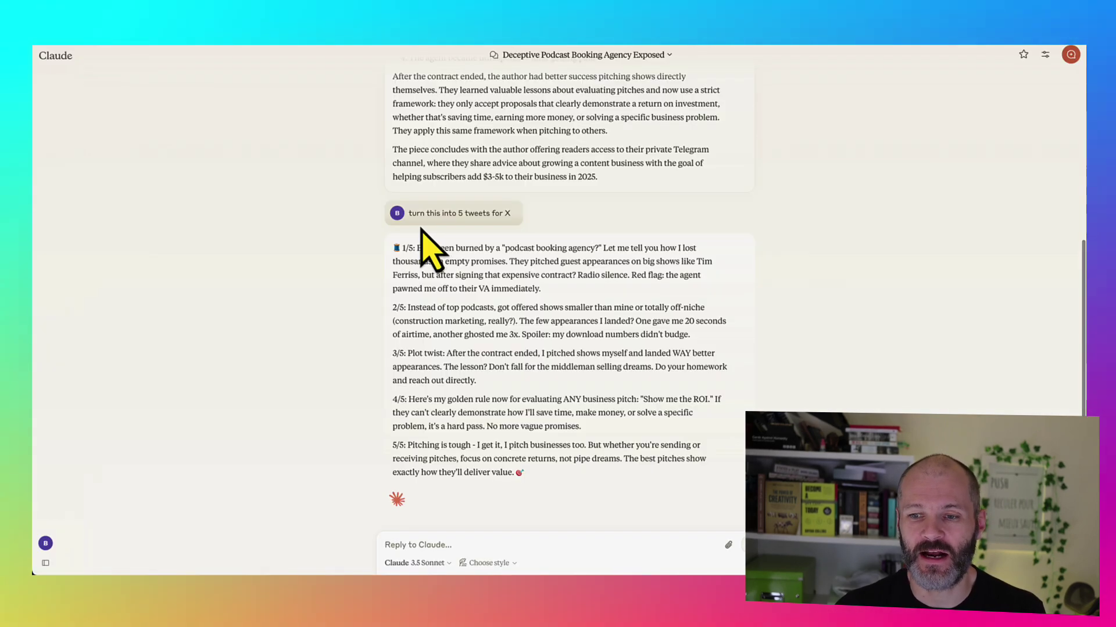
drag(408, 248, 579, 427)
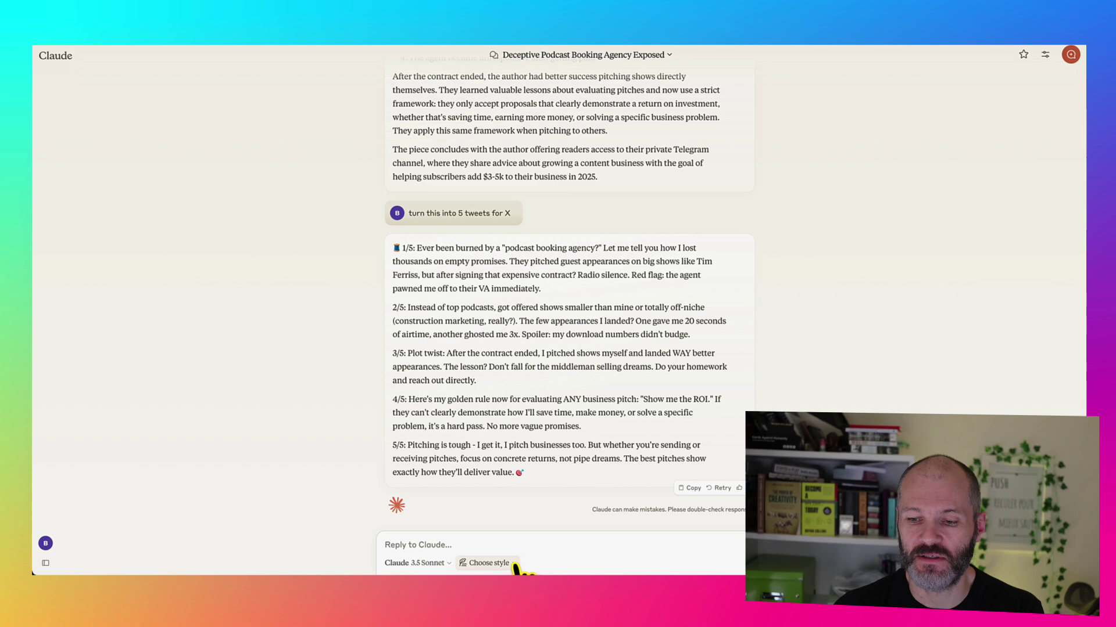
click(487, 563)
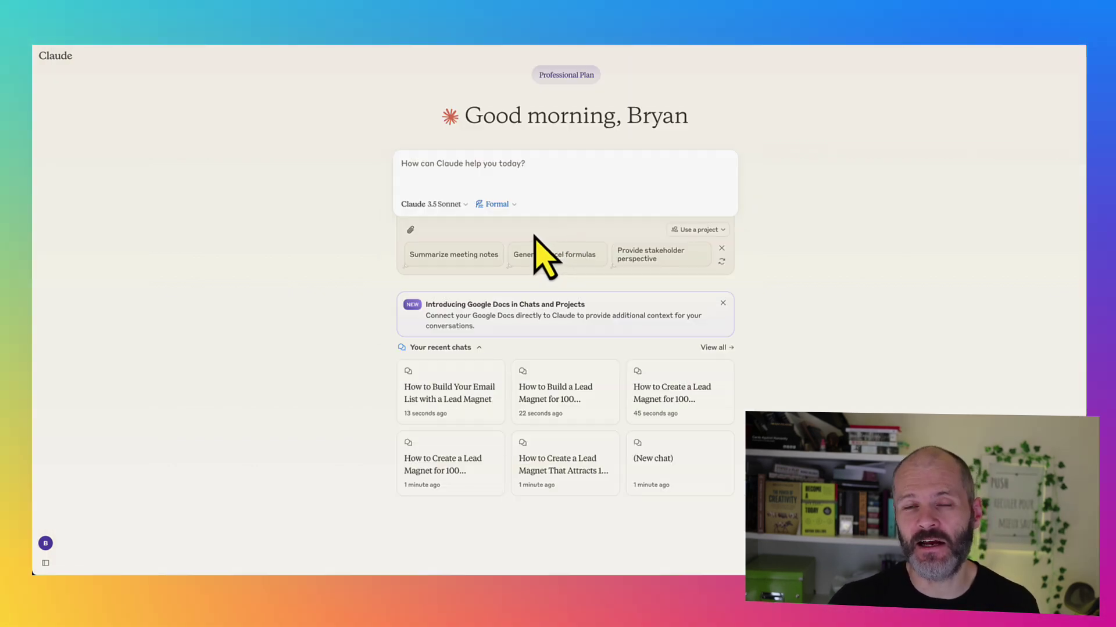
- Open Create & Edit Styles from the Formal style menu
click(491, 205)
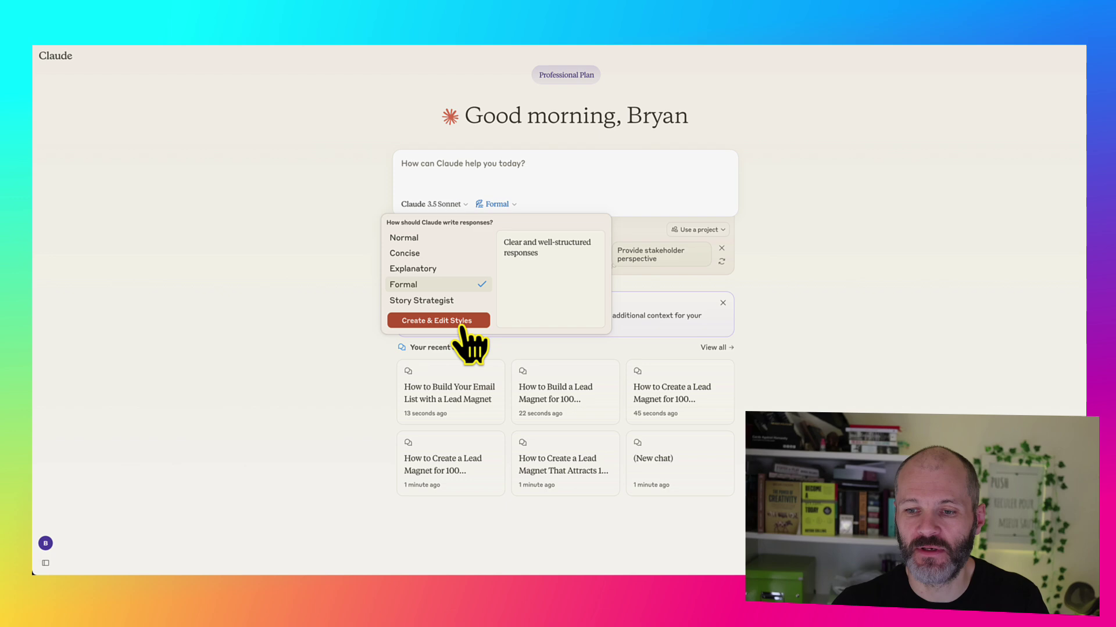
click(465, 323)
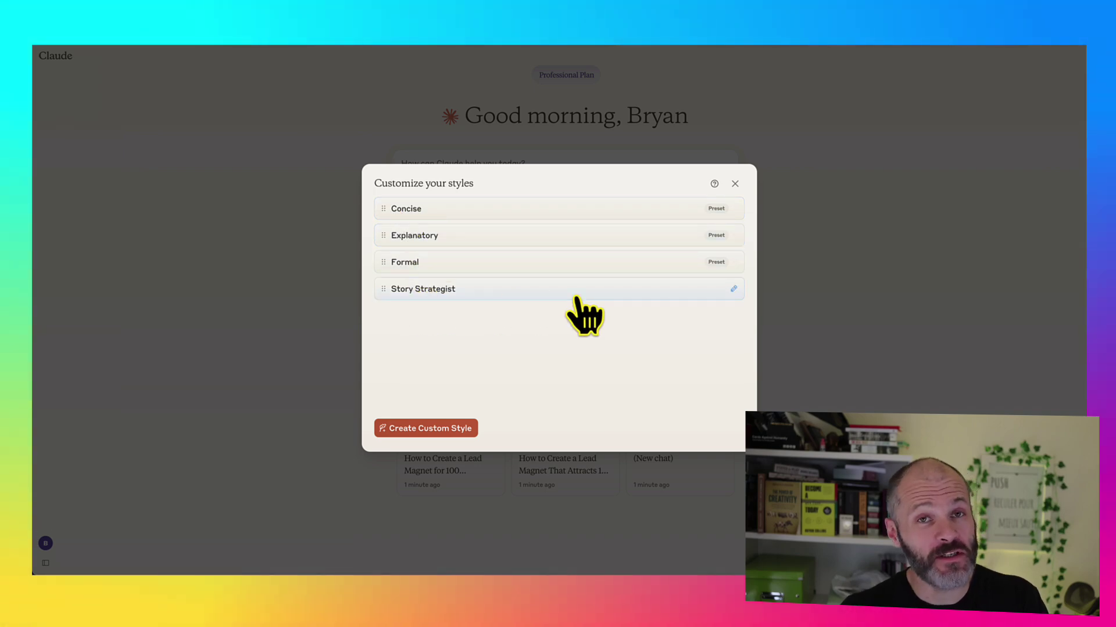
- Start a custom style and choose to upload writing examples from the device
click(451, 433)
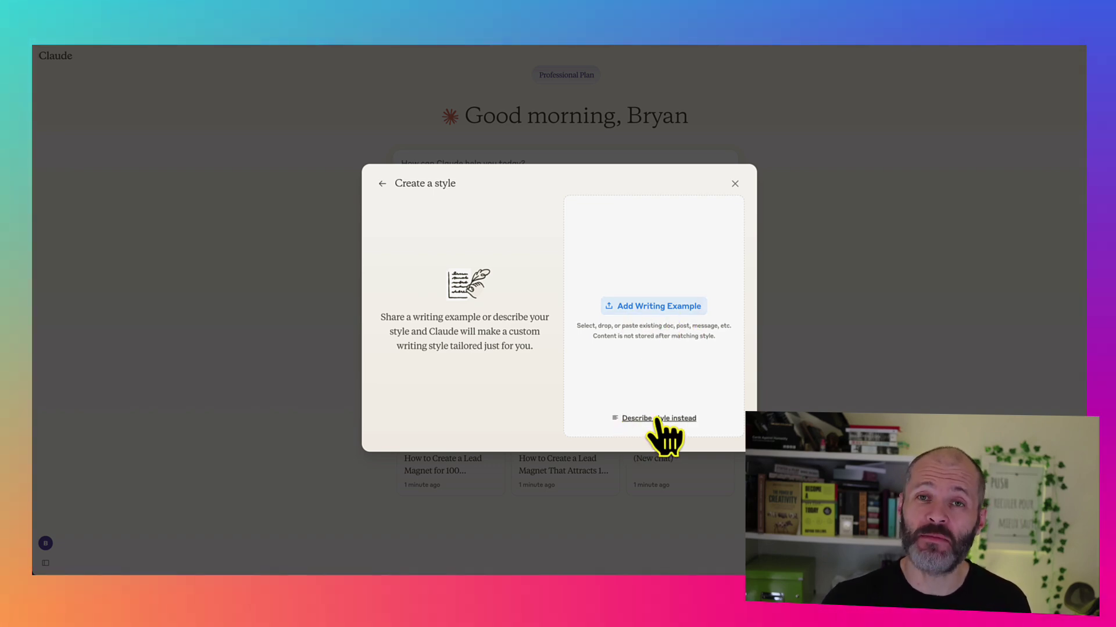
click(645, 309)
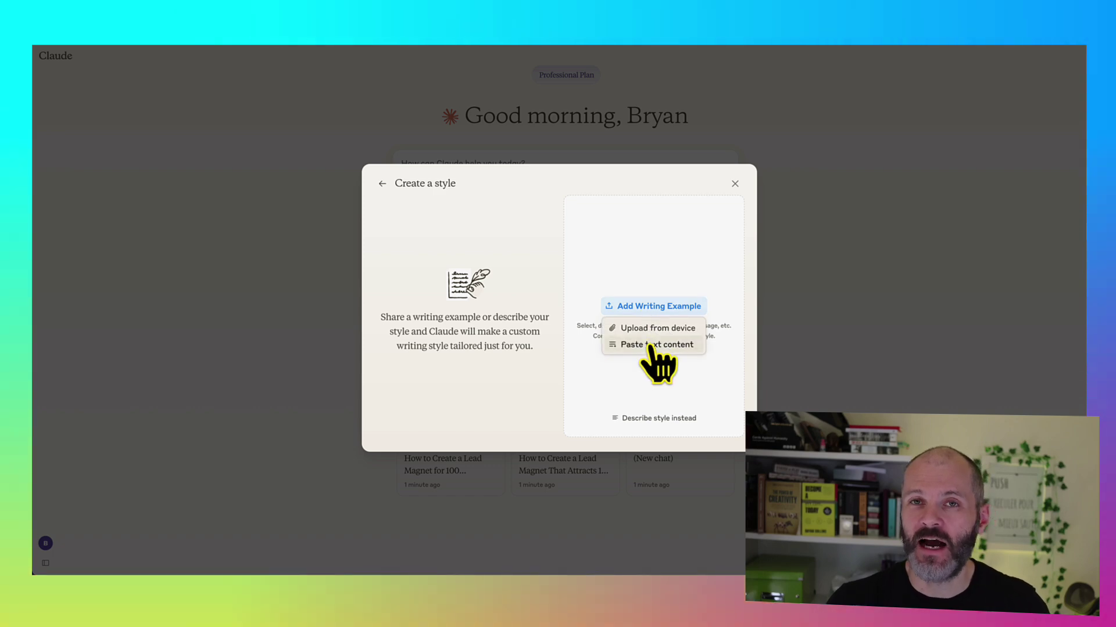
click(654, 329)
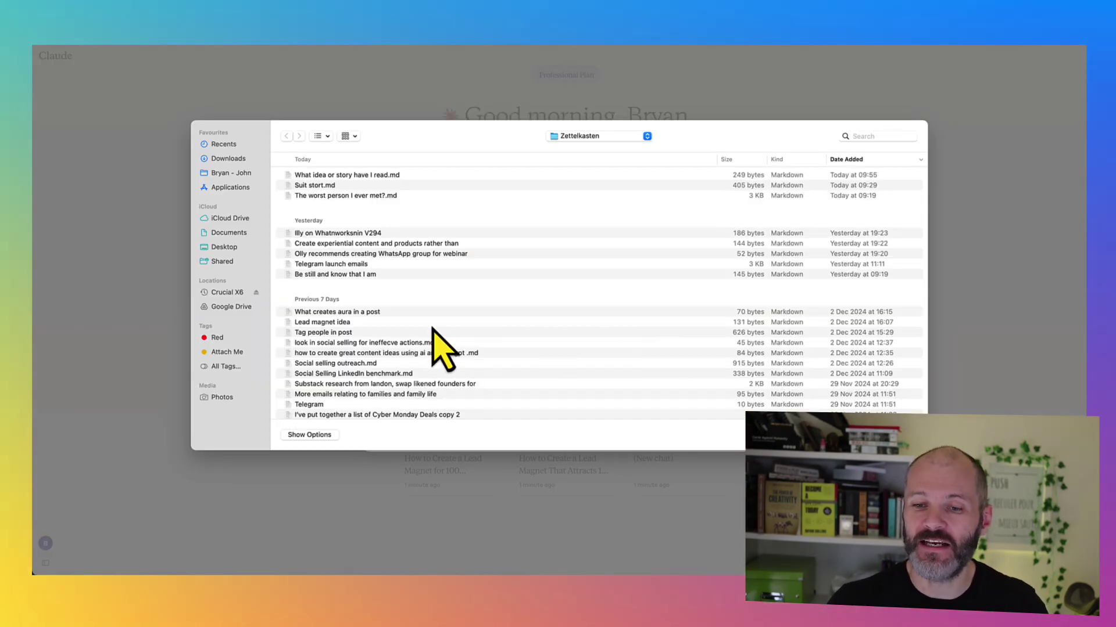
- Upload seven Red-tagged samples, including I drink your milkshake.md and My LinkedIn posts for training AI.md
scroll(416, 357, down, 10)
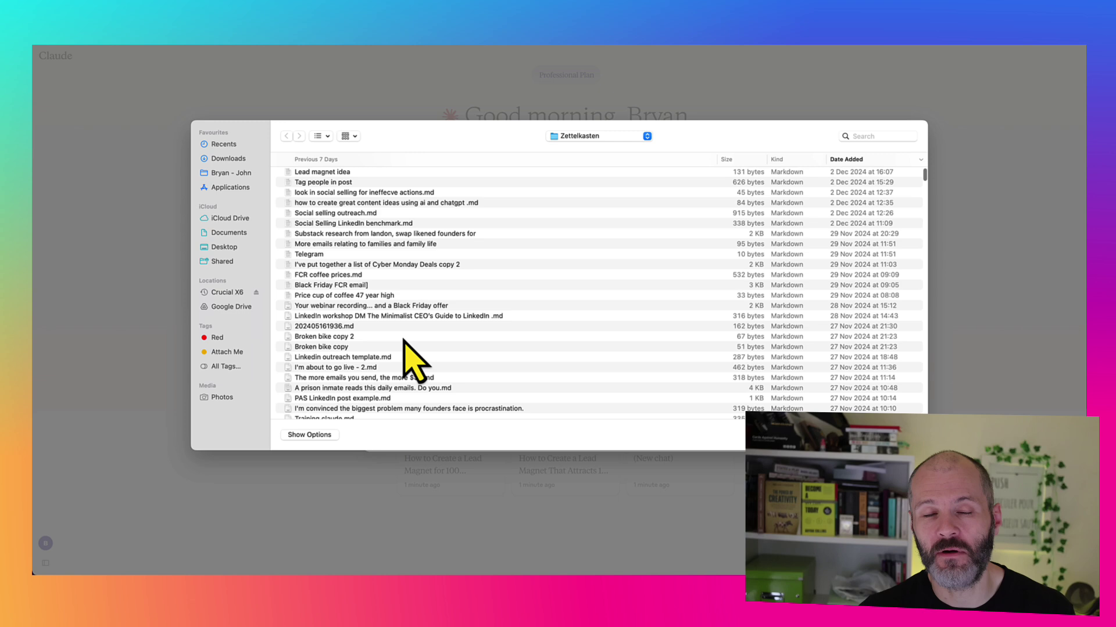
click(235, 338)
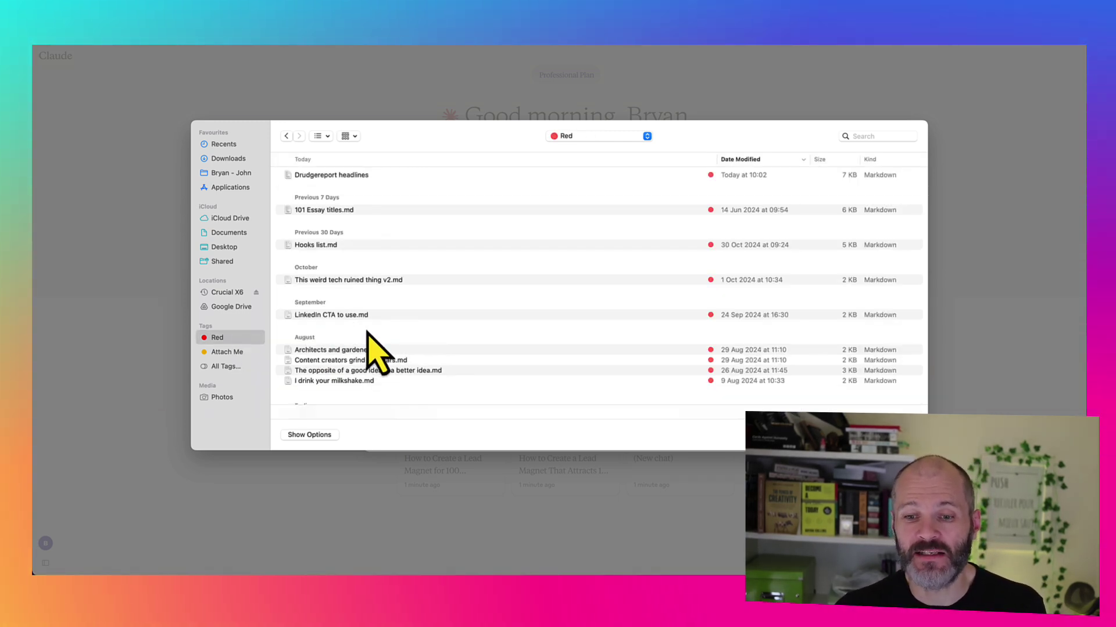
click(372, 382)
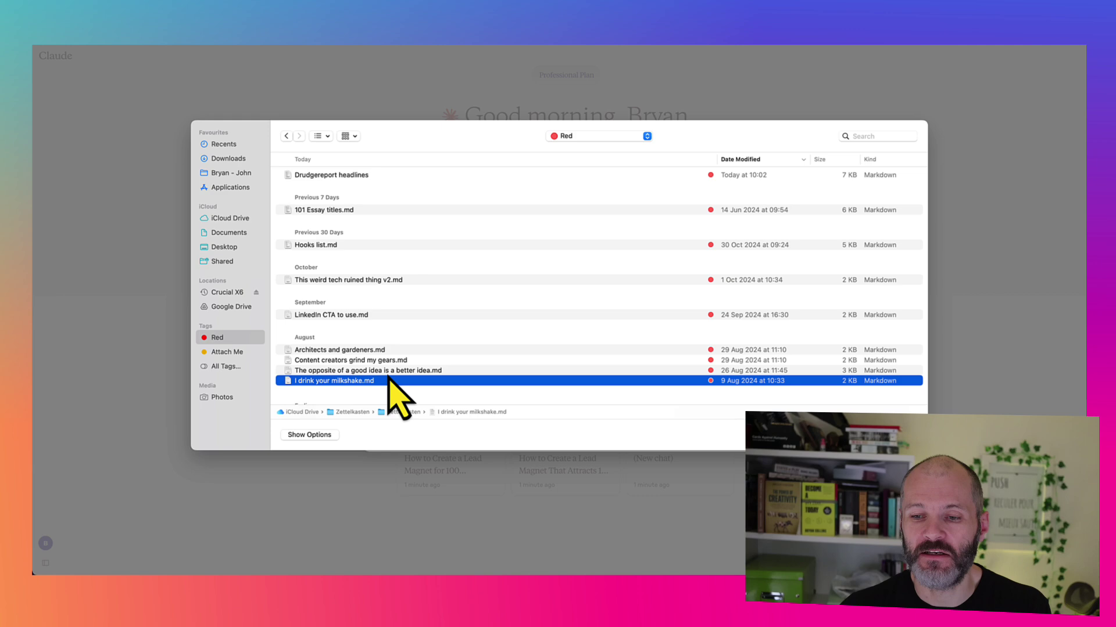
drag(388, 378, 388, 286)
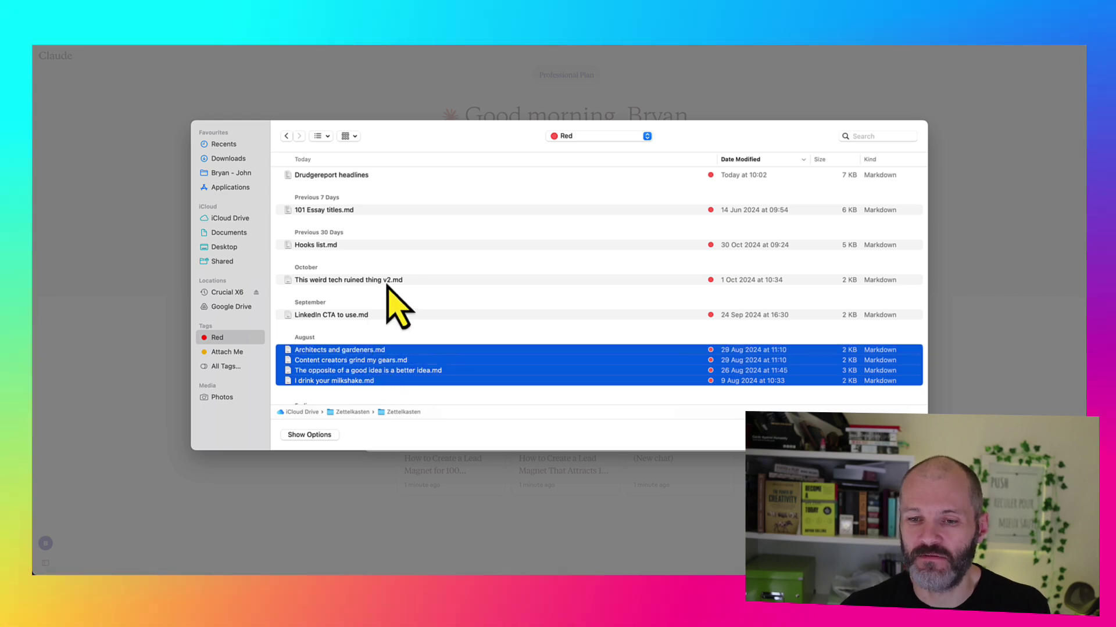
super+click(387, 283)
scroll(406, 311, down, 3)
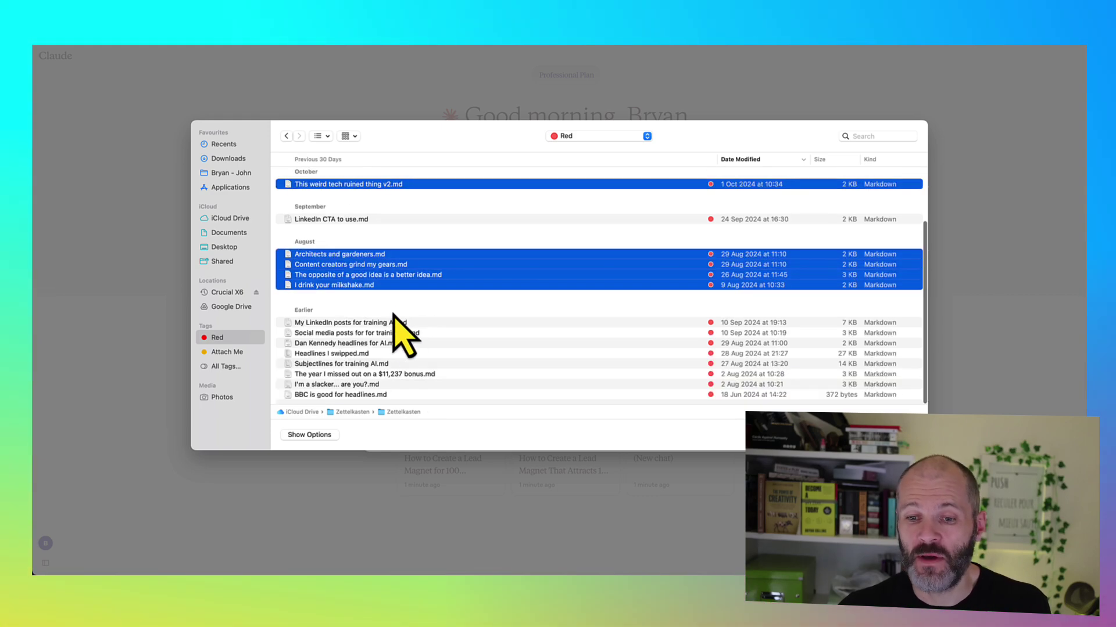
super+click(389, 322)
super+click(386, 333)
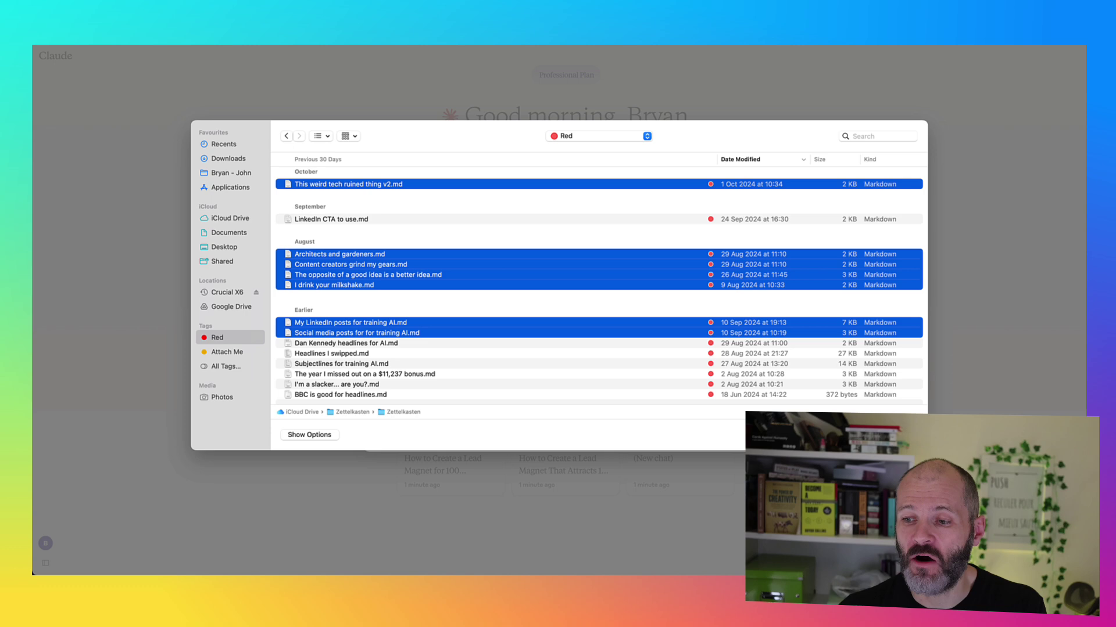
click(895, 435)
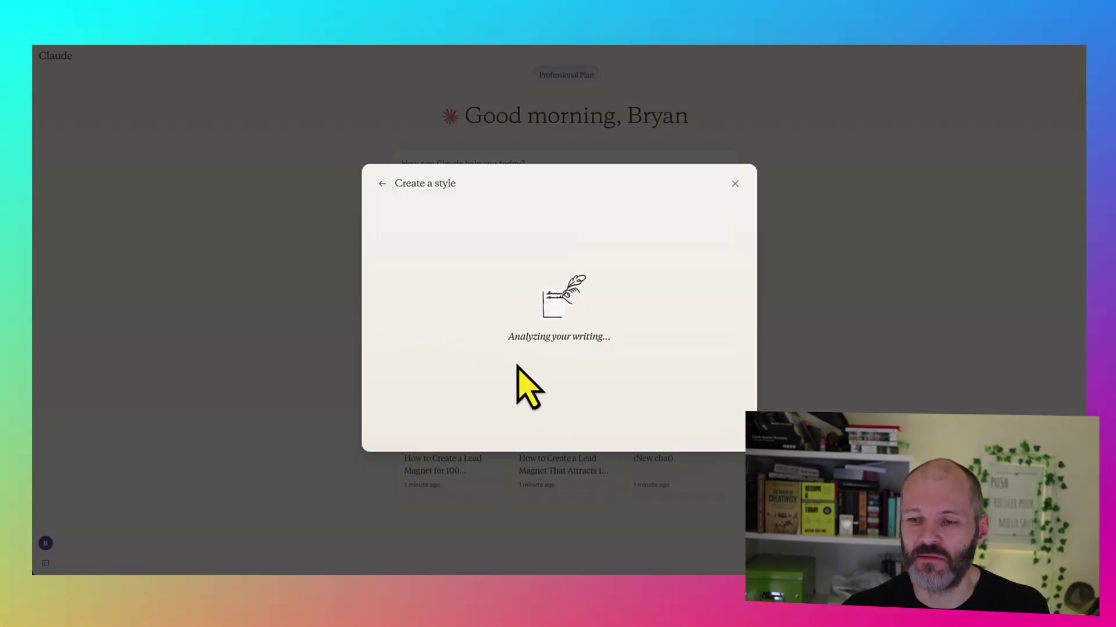
- Read the Story Strategist summary and open the style with Edit with Claude
drag(514, 336, 627, 342)
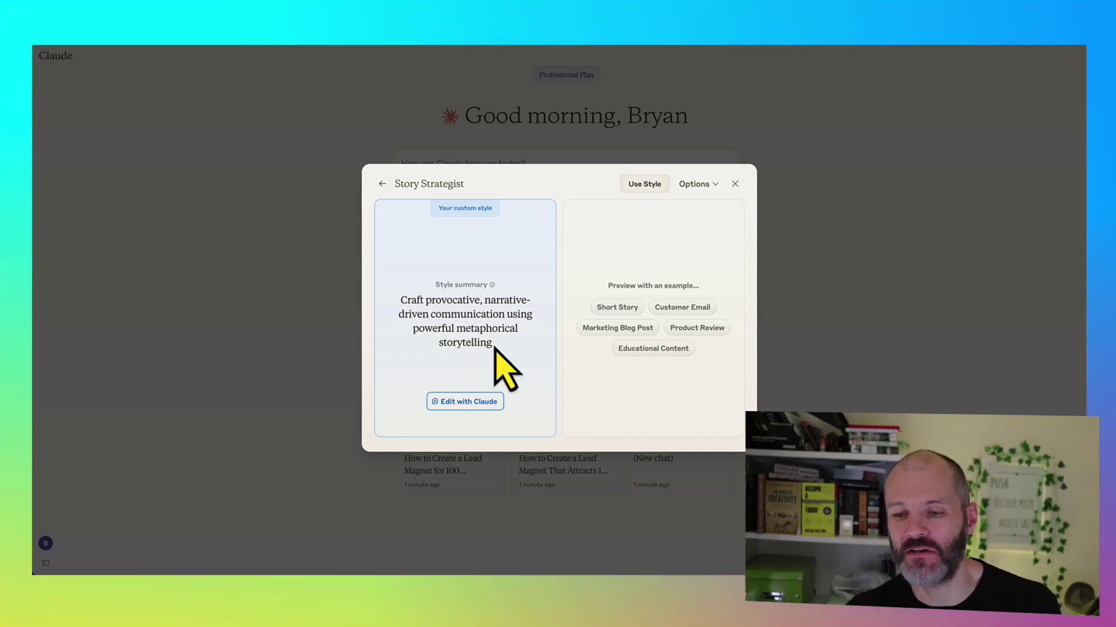
drag(493, 347, 411, 294)
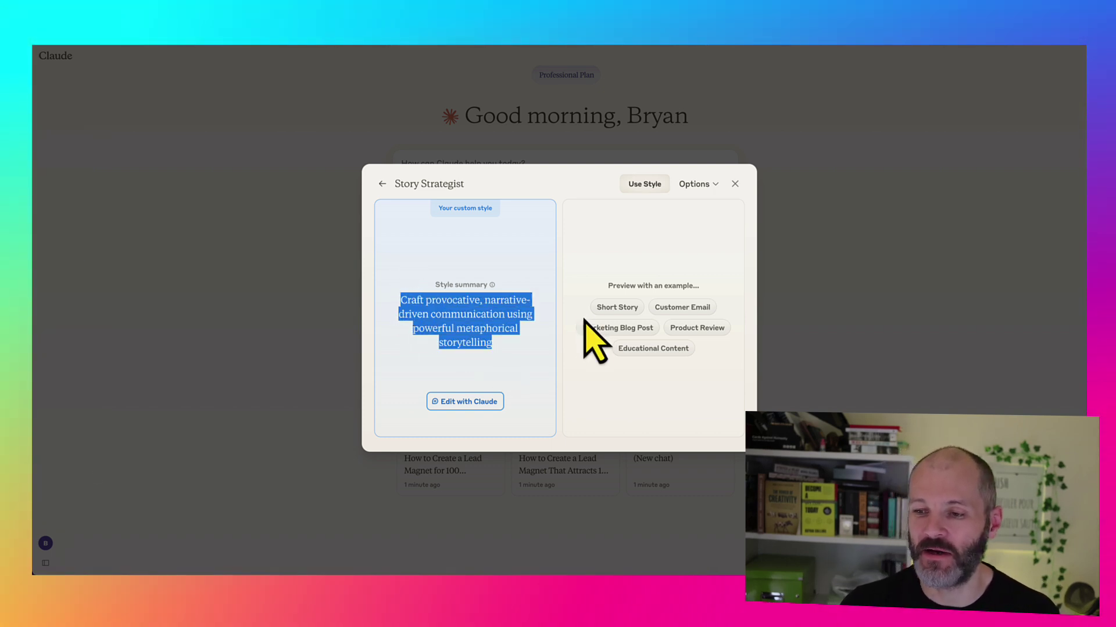
click(487, 402)
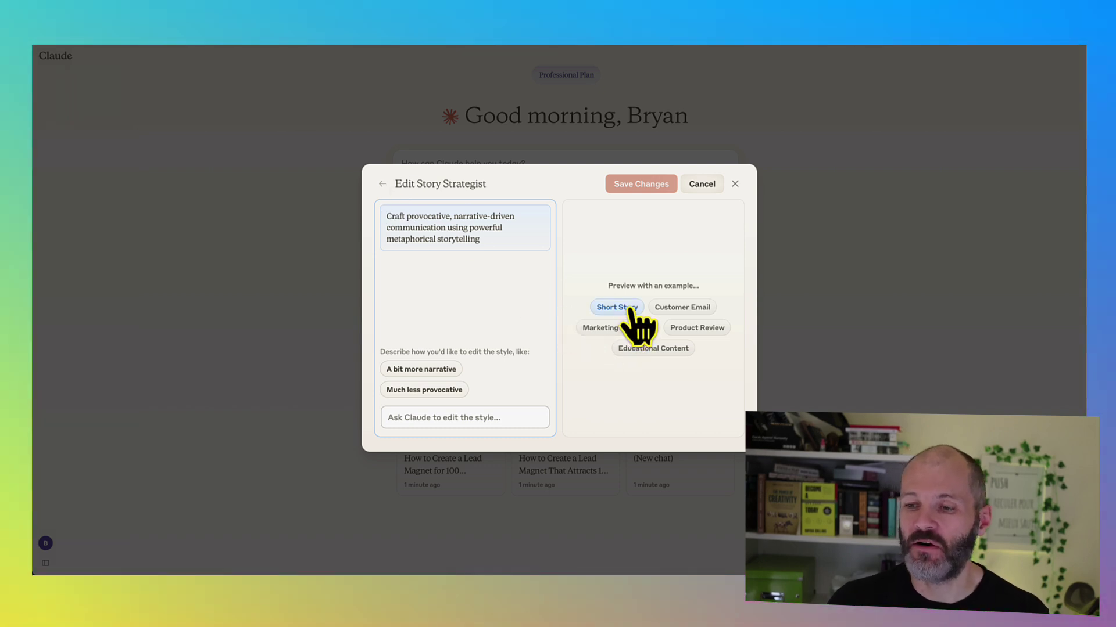
- Preview Story Strategist as a Customer Email and read 'A Plot Twist in Your Order Journey'
click(630, 314)
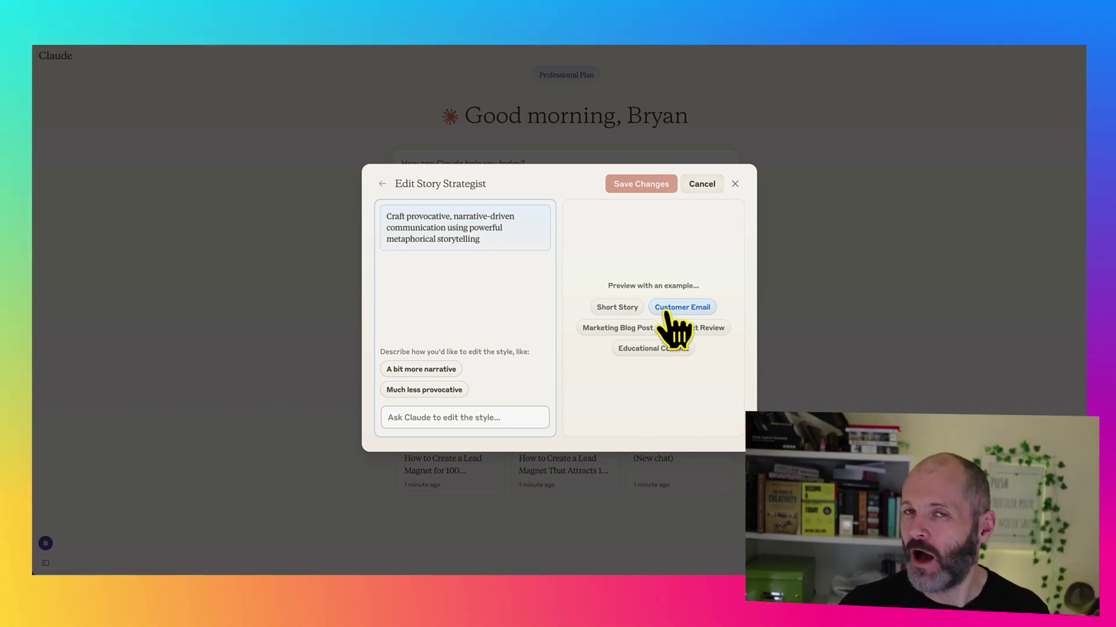
click(669, 311)
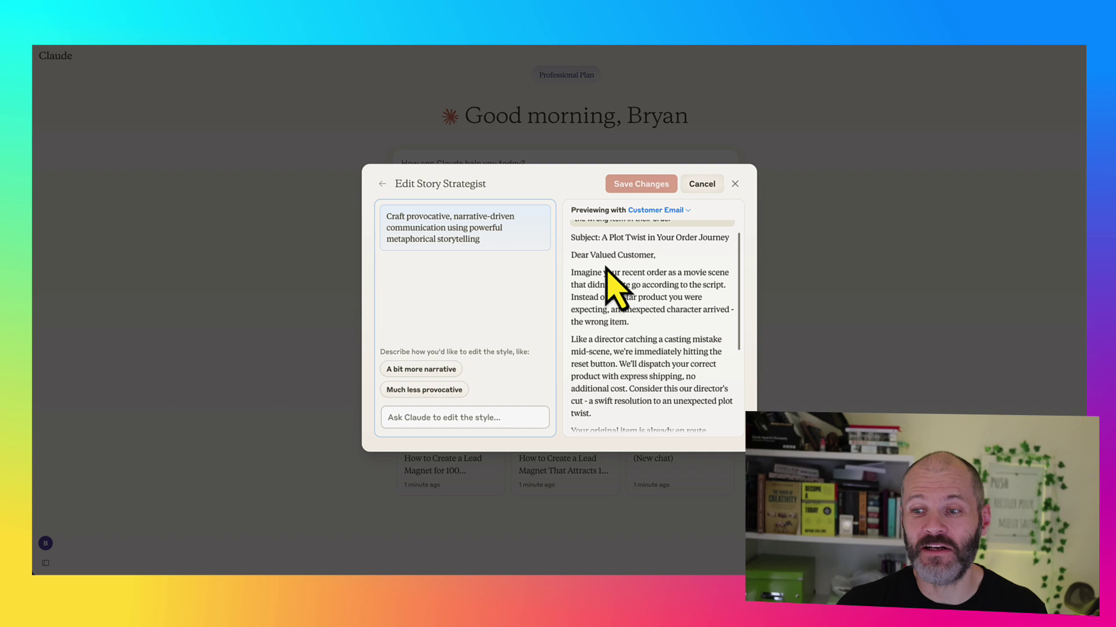
drag(590, 272, 682, 279)
click(615, 312)
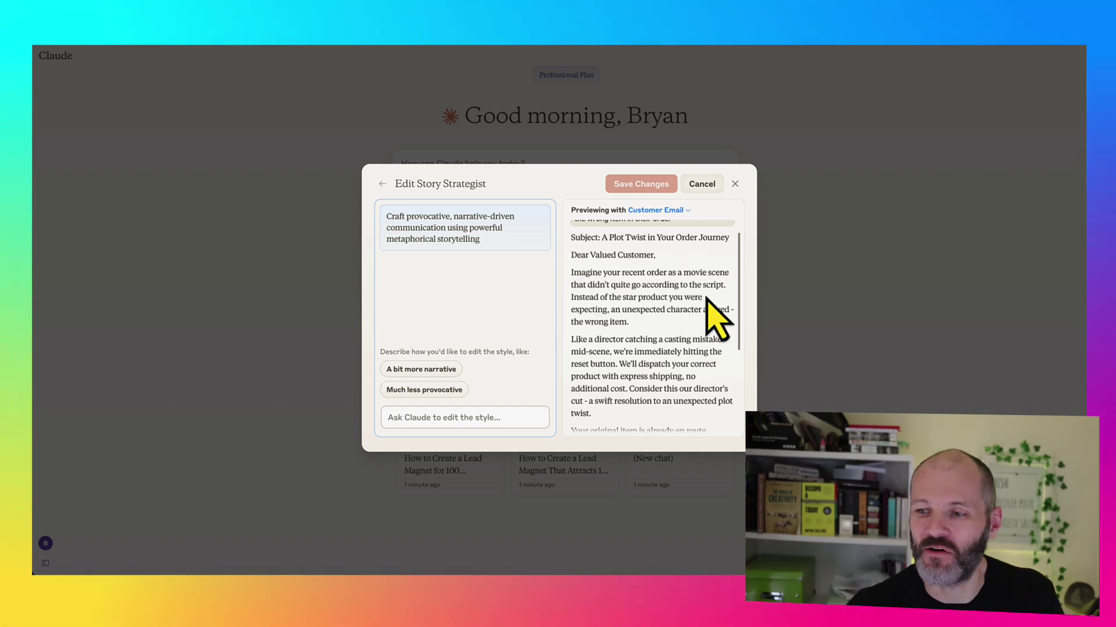
drag(621, 272, 725, 284)
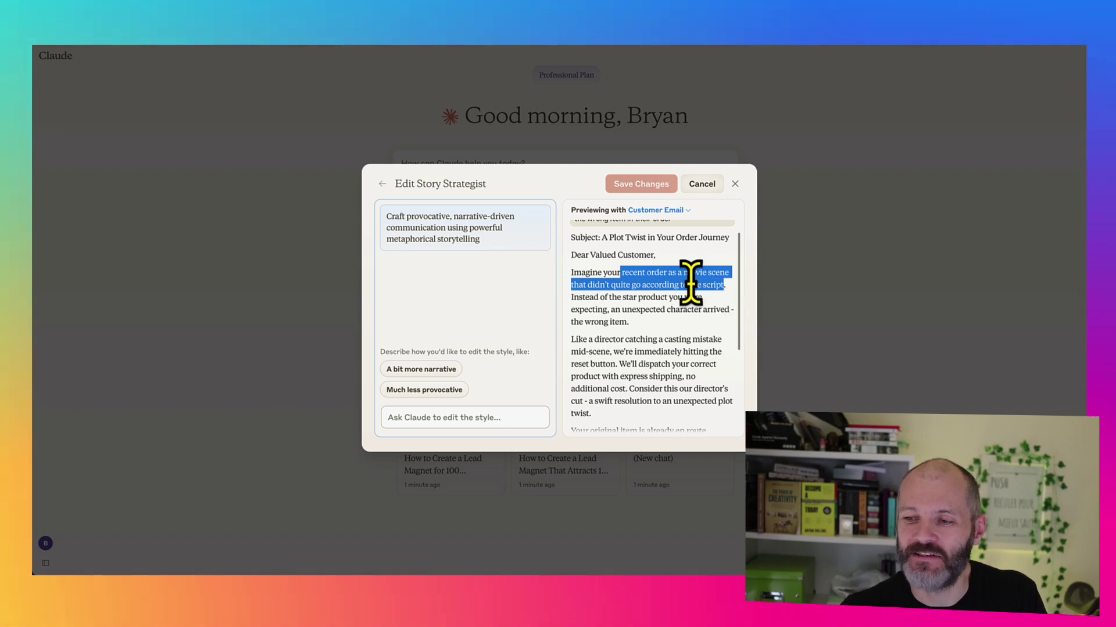
click(385, 187)
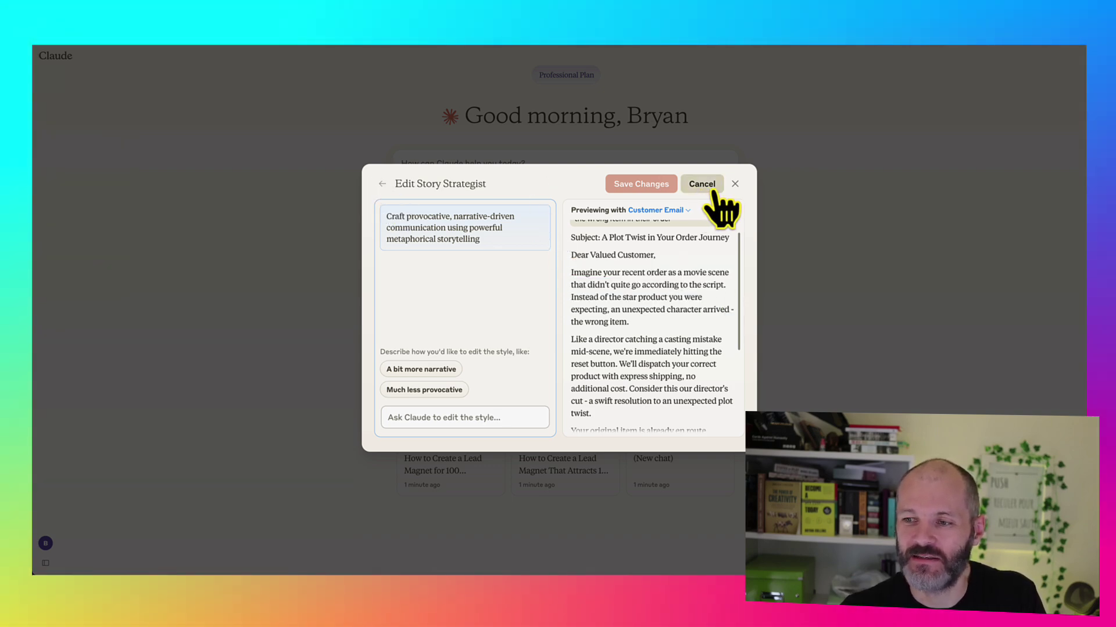
- Switch the preview example to a Product Review of wireless headphones
scroll(692, 232, up, 1)
click(685, 213)
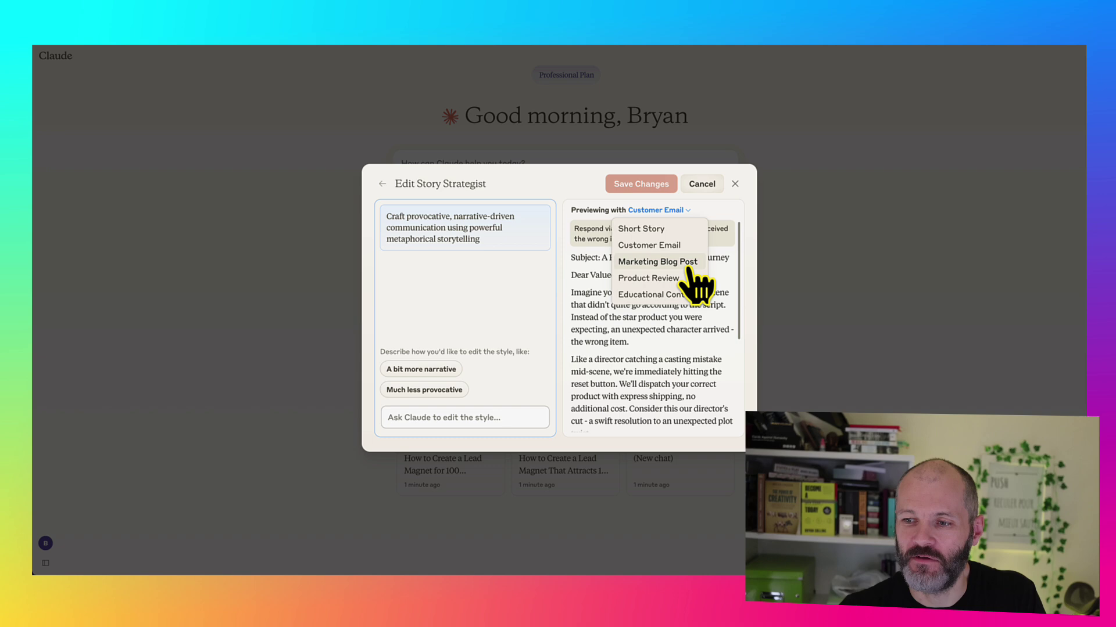
click(677, 277)
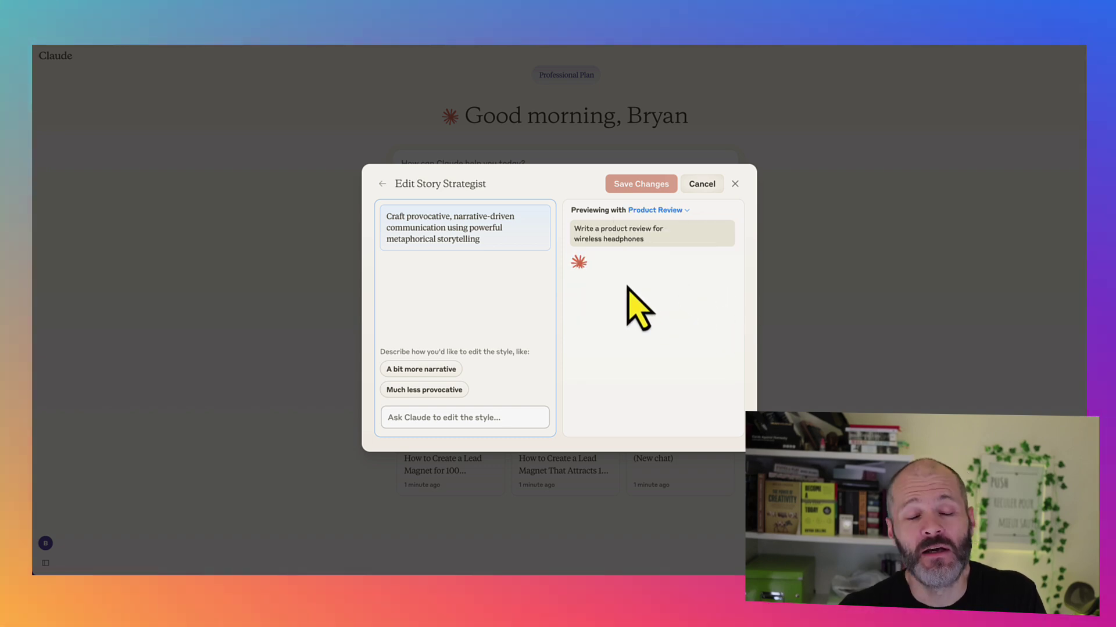
drag(581, 228, 629, 238)
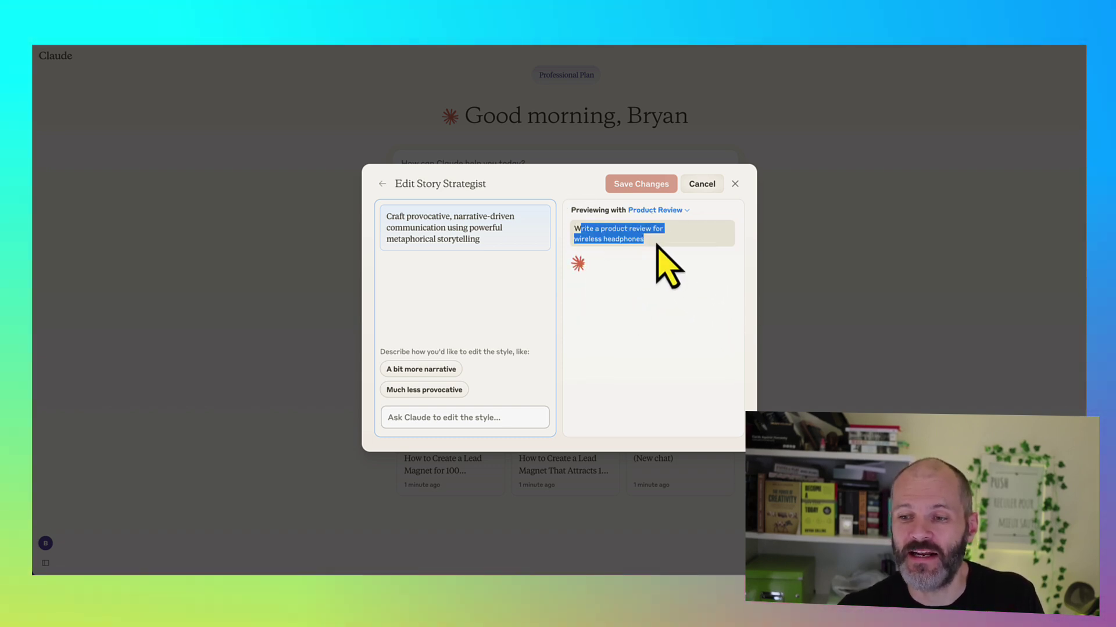
click(641, 246)
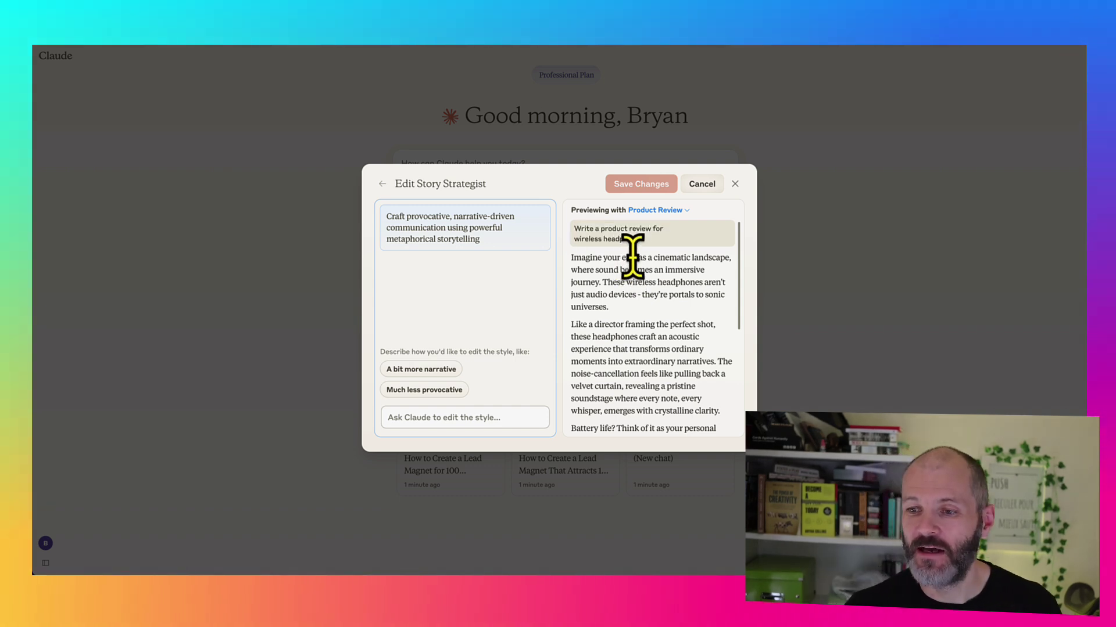
- Read through the cinematic headphones review down to 'Fade to audio brilliance.'
drag(632, 257, 655, 282)
scroll(652, 334, down, 3)
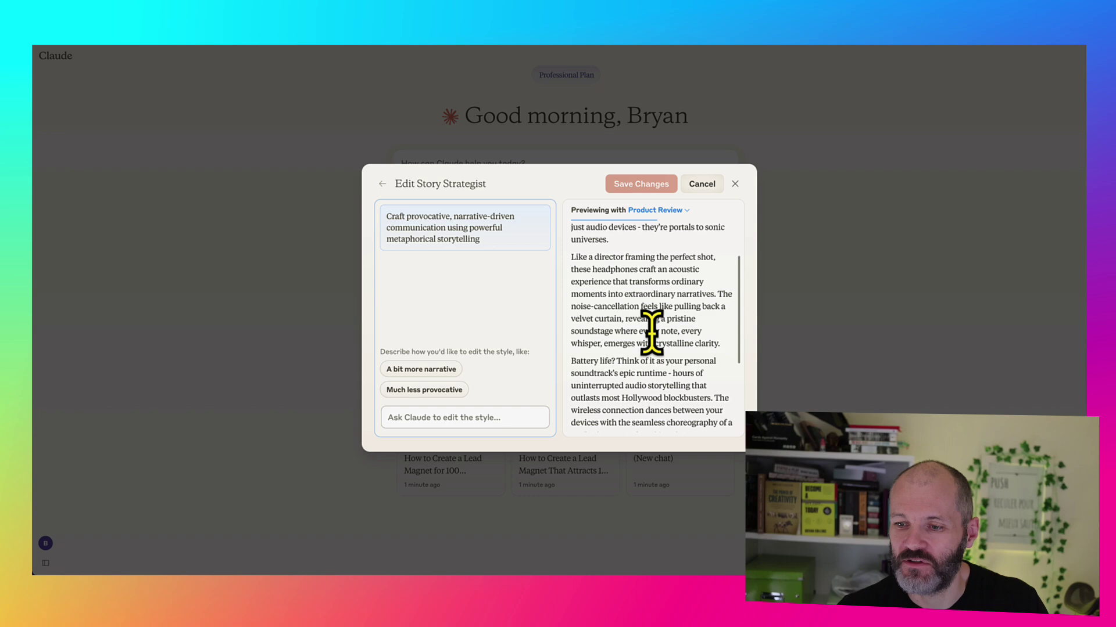
scroll(652, 334, down, 3)
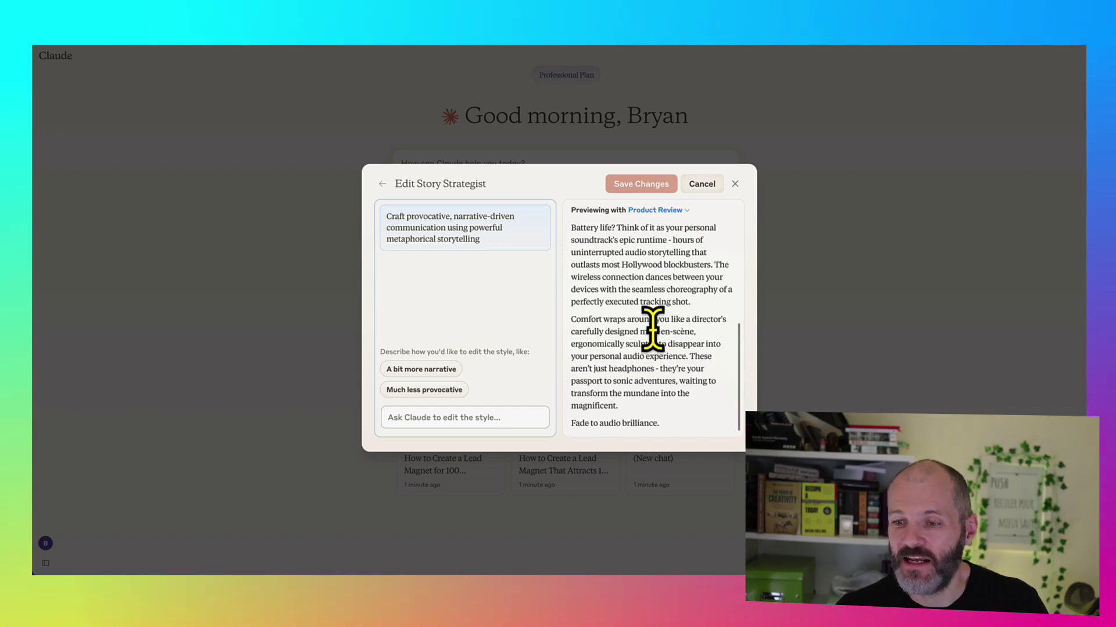
drag(605, 229, 669, 300)
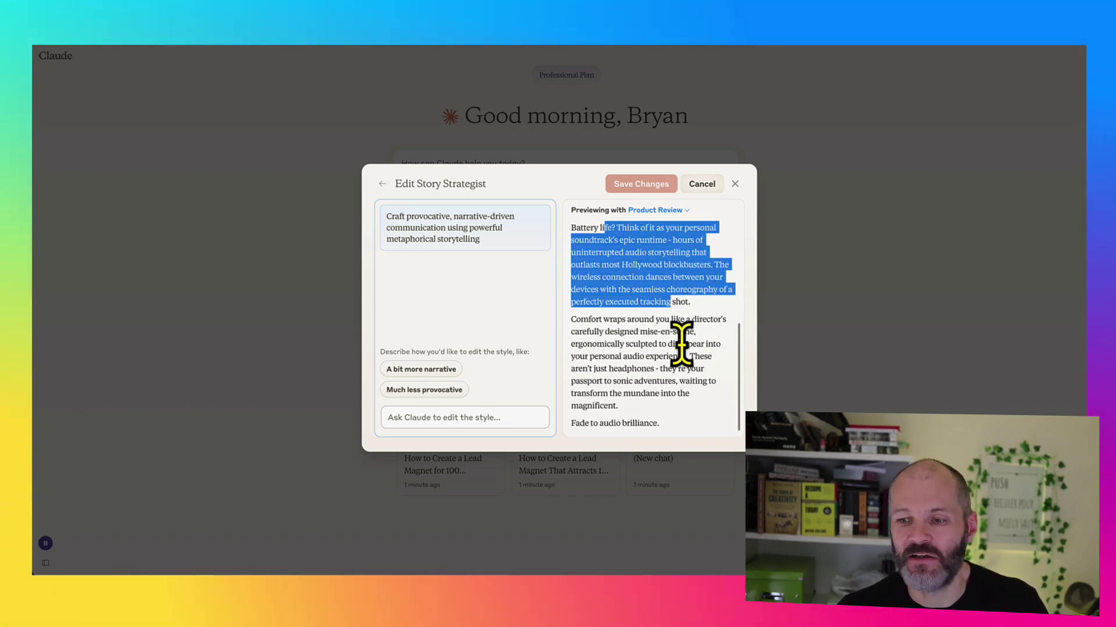
drag(672, 422, 580, 316)
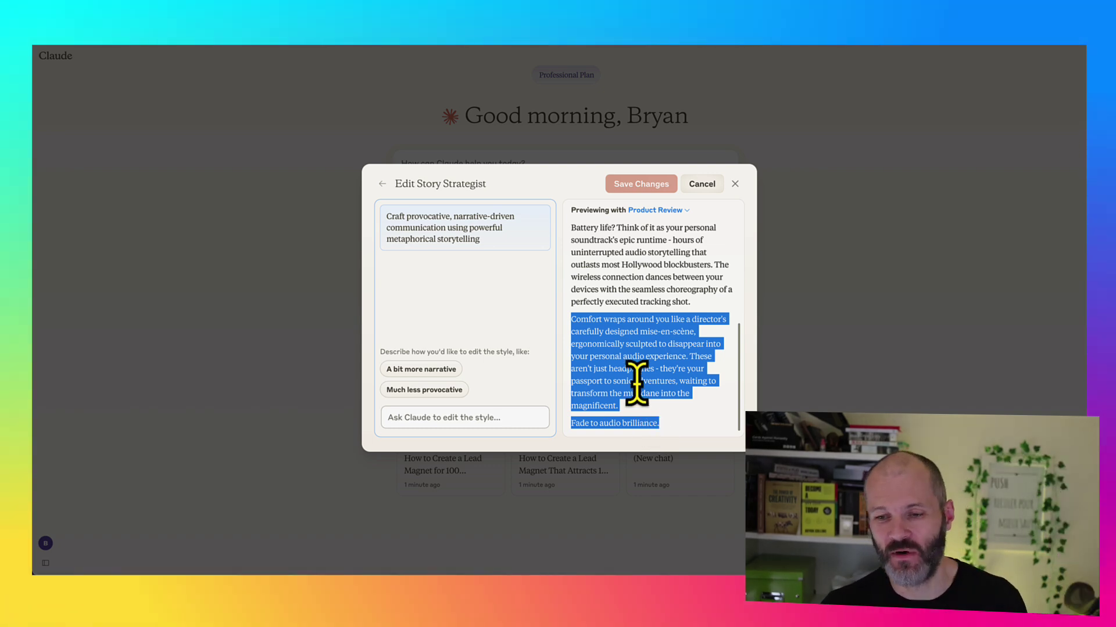
scroll(641, 371, up, 2)
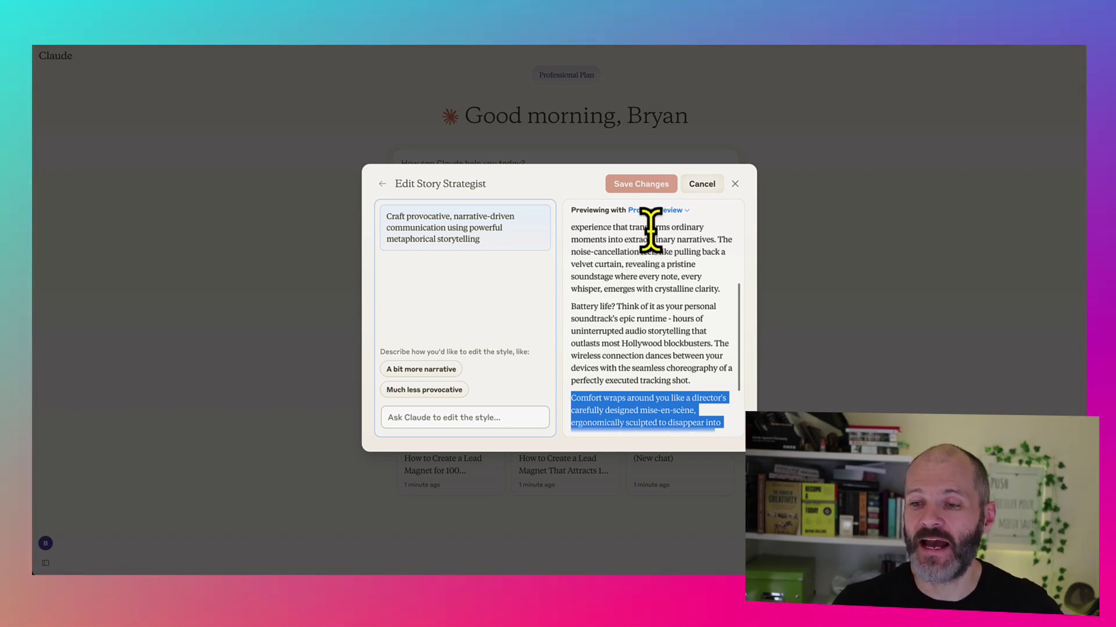
- Discard the style edits, choose Story Strategist for new chats, and open Describe your style
click(837, 214)
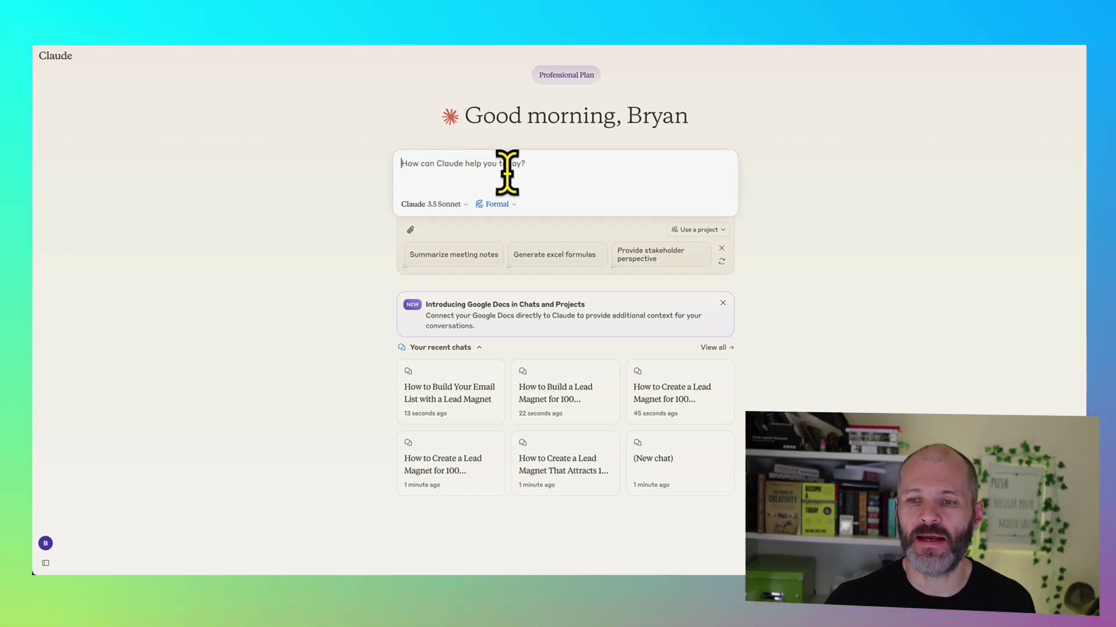
click(514, 206)
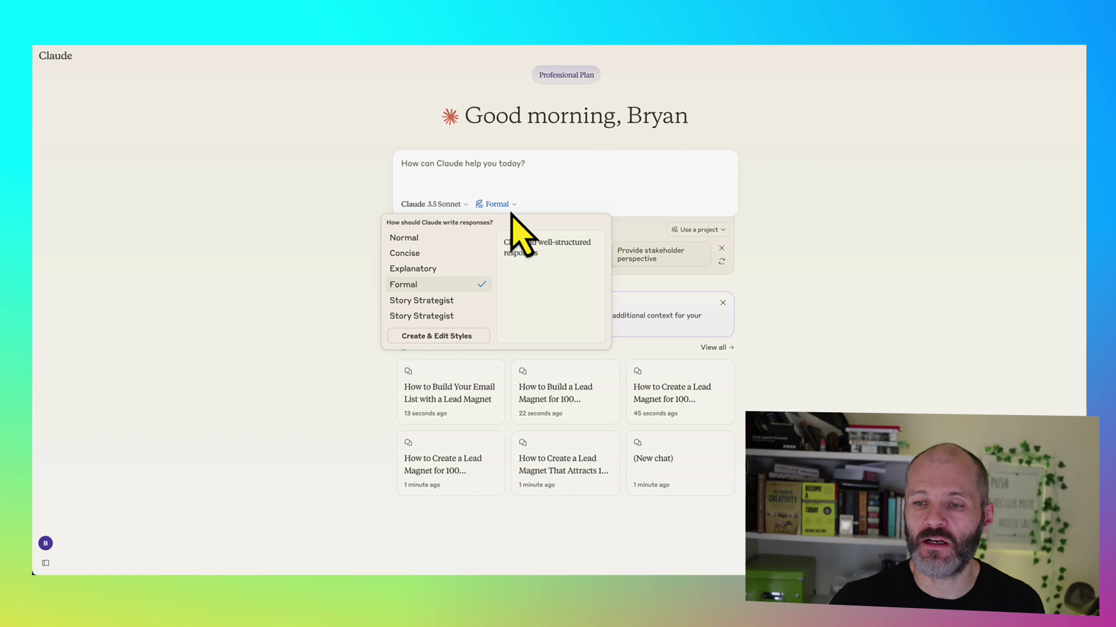
click(429, 304)
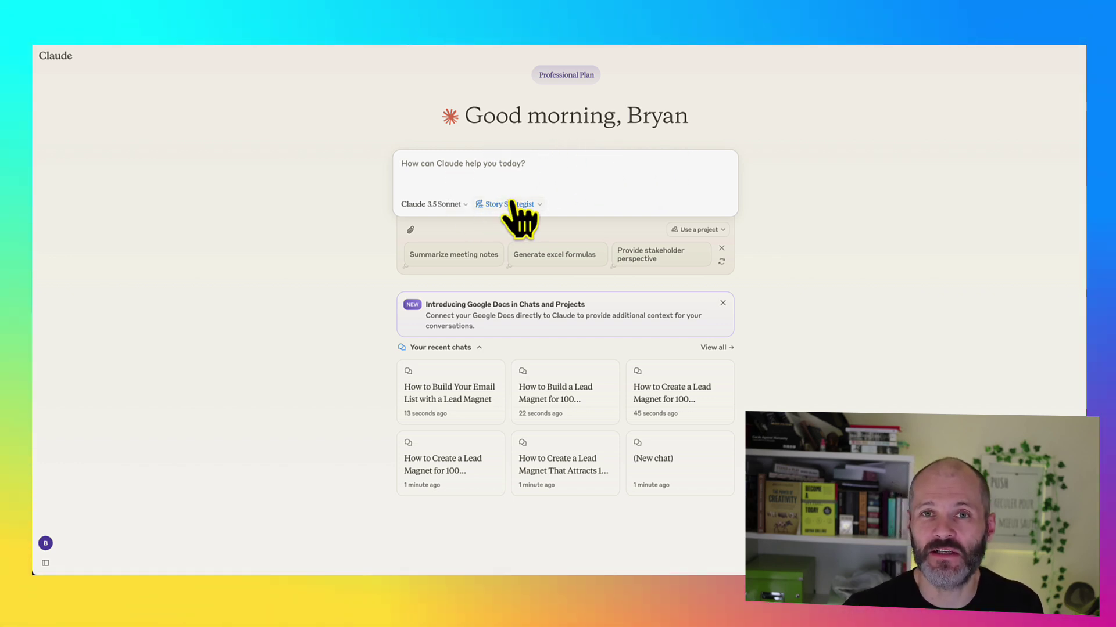
click(524, 189)
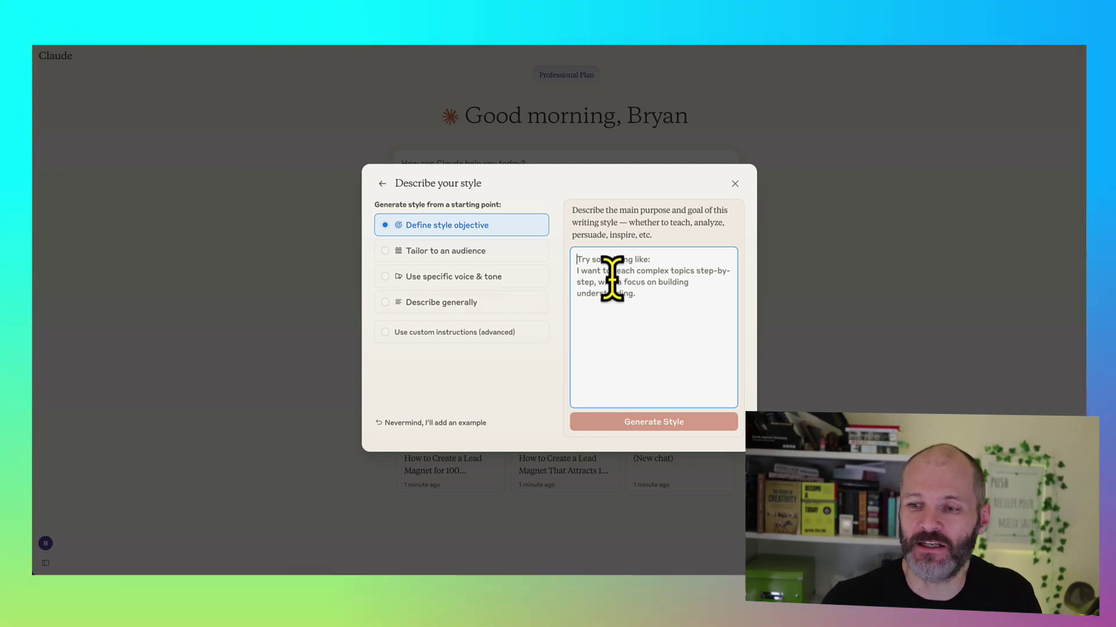
- Try the audience, voice & tone and general options, settling on custom instructions (advanced)
click(514, 255)
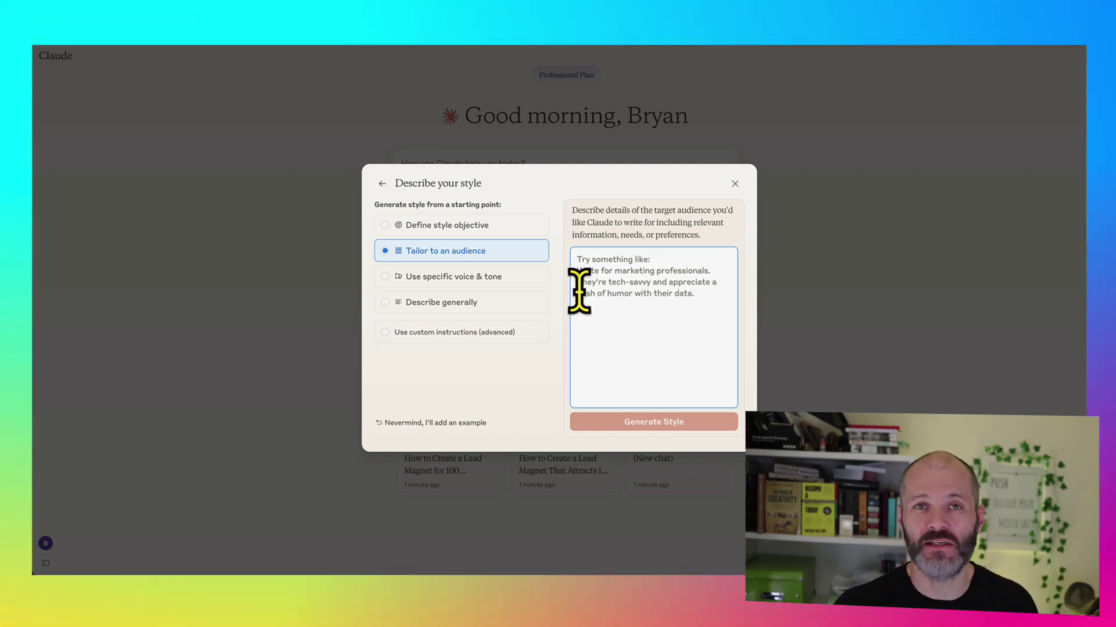
click(456, 278)
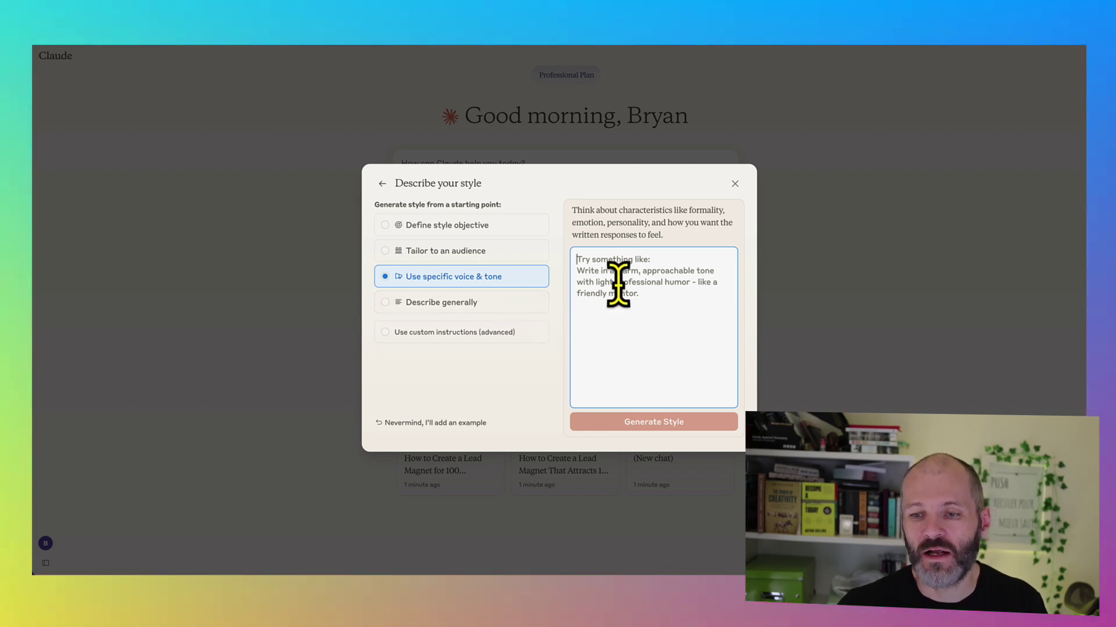
right_click(614, 285)
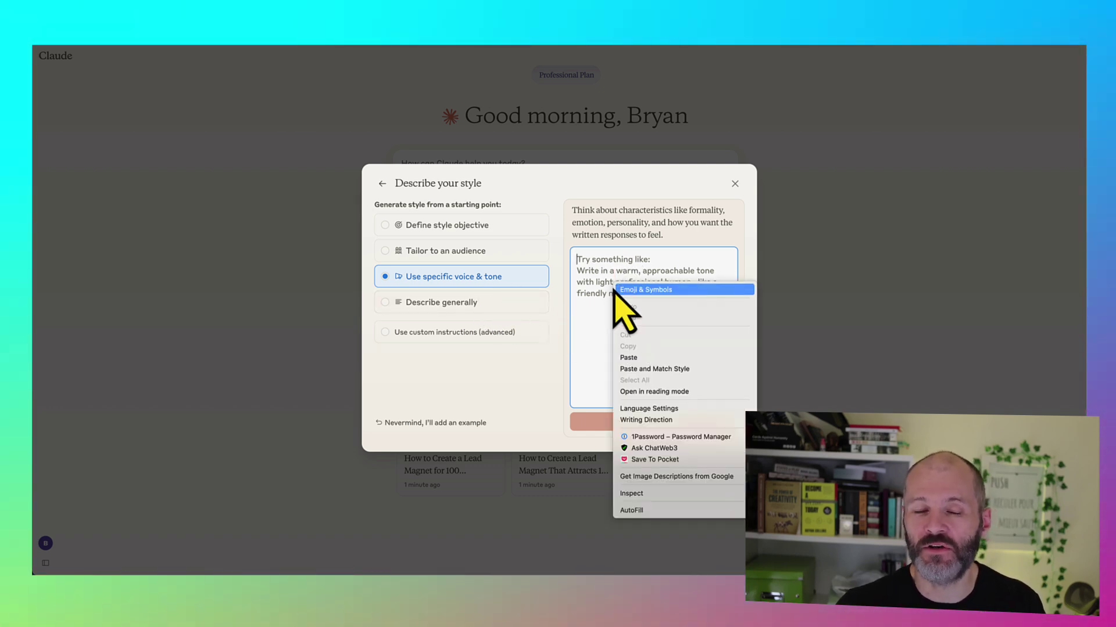
click(620, 264)
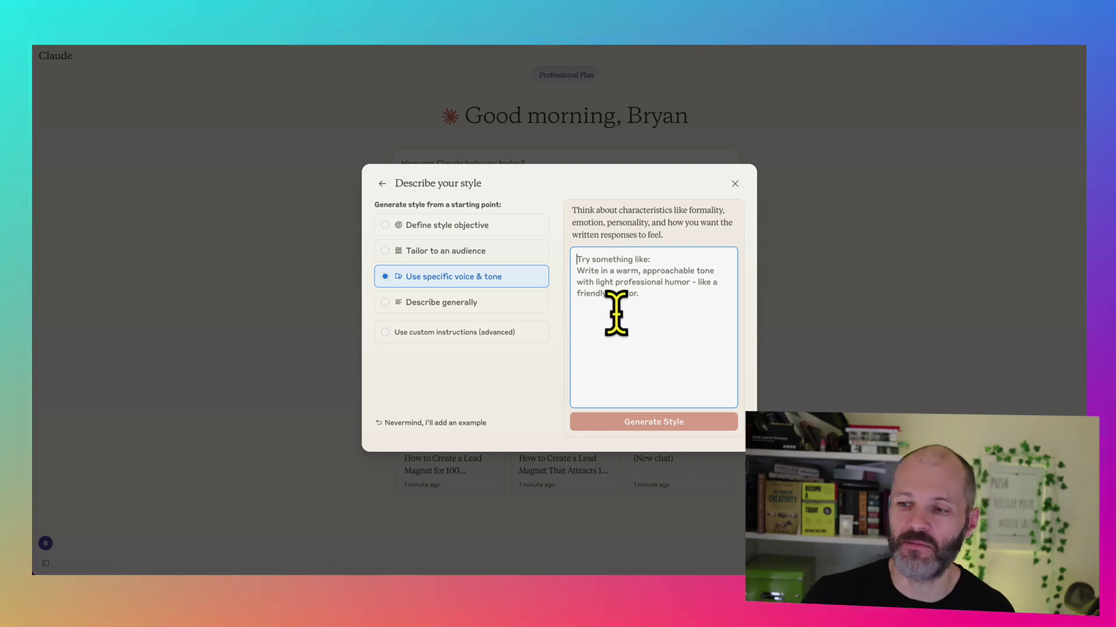
click(475, 302)
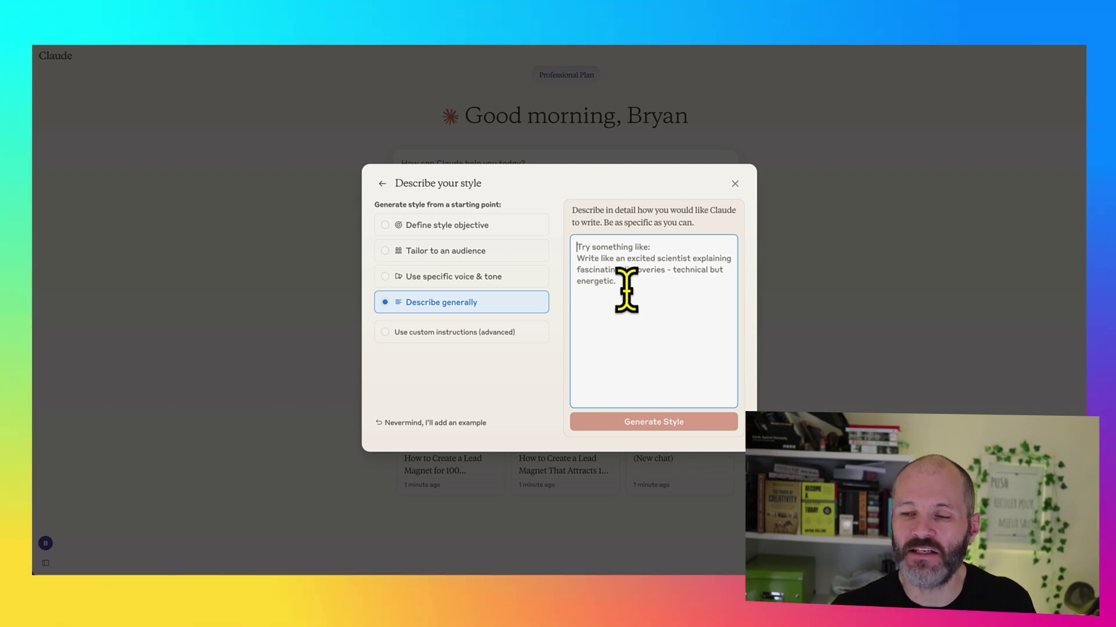
click(521, 340)
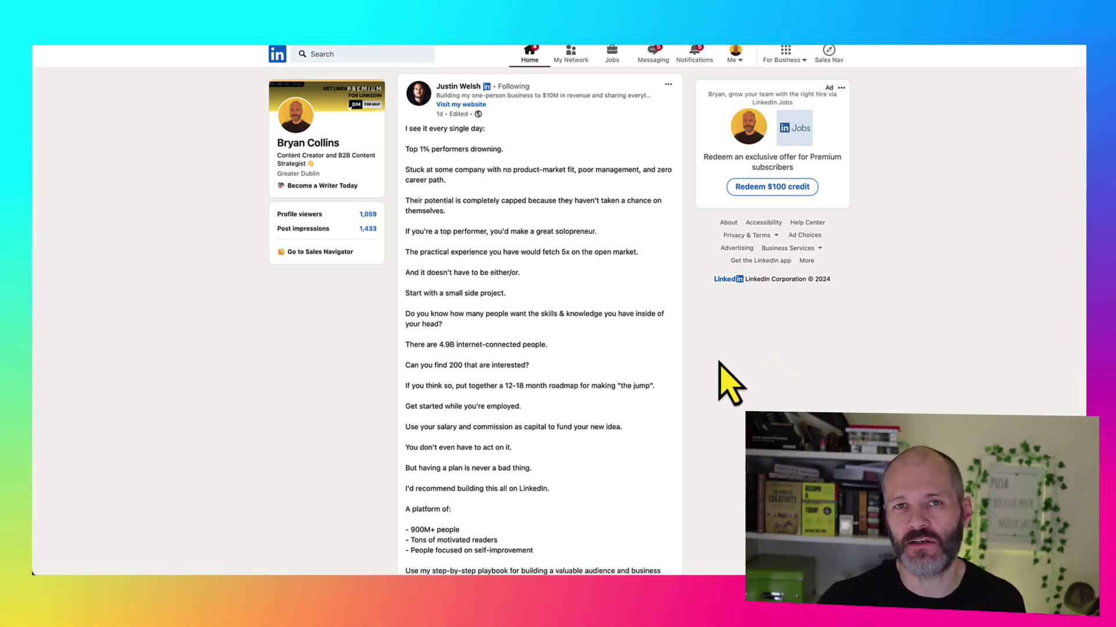
- Select the LinkedIn post text from 'I see it every single day:' through 'December 3rd.'
right_click(528, 252)
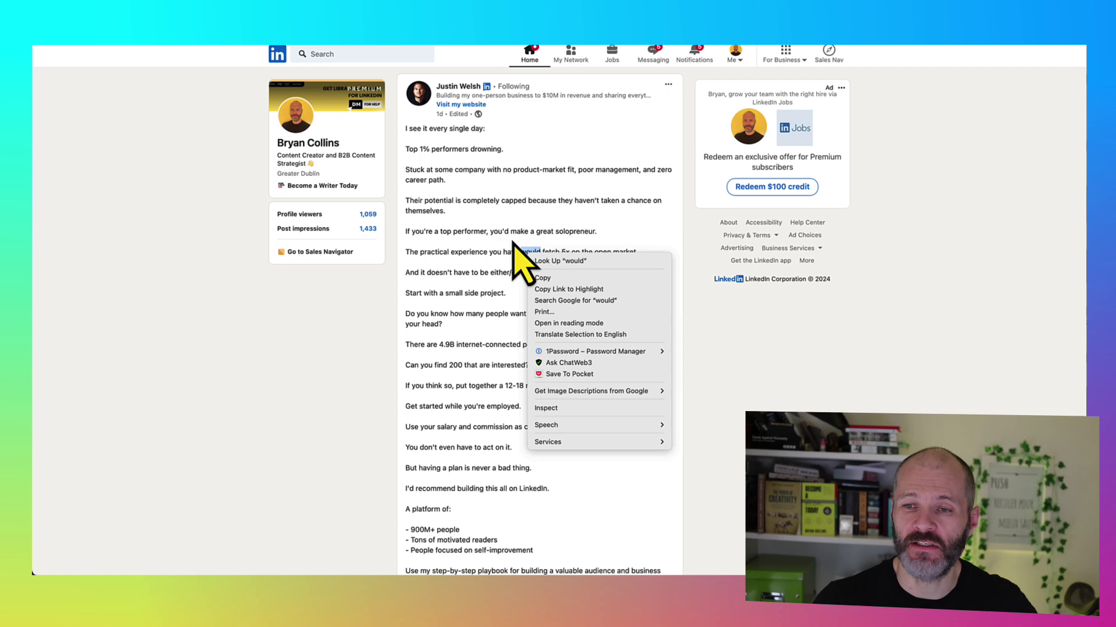
click(474, 212)
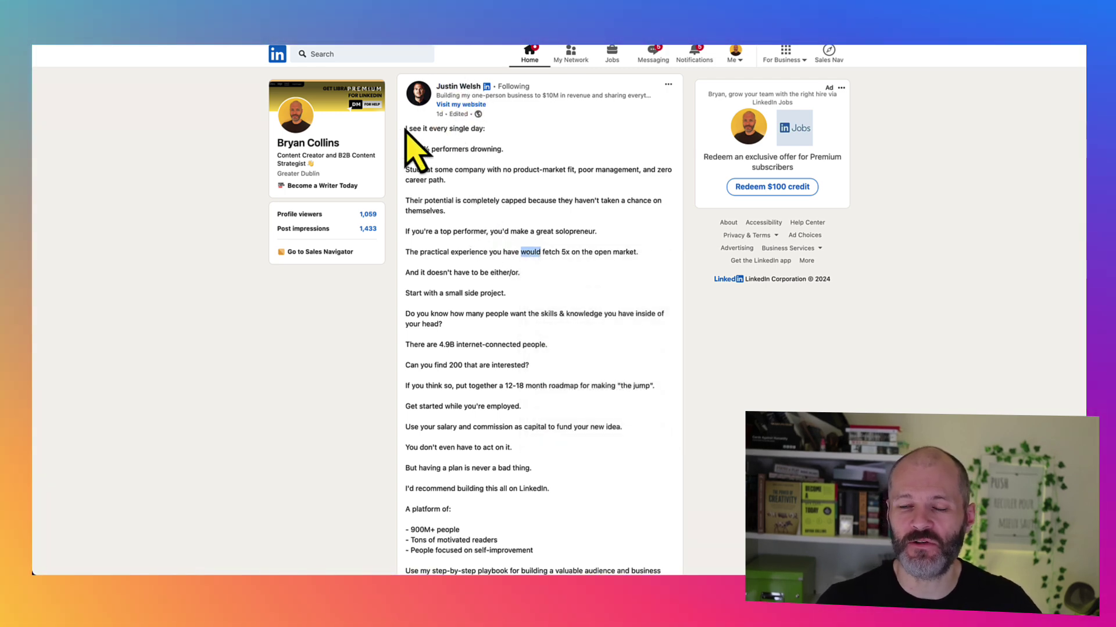
drag(405, 128, 453, 190)
scroll(467, 313, down, 5)
drag(467, 313, 567, 380)
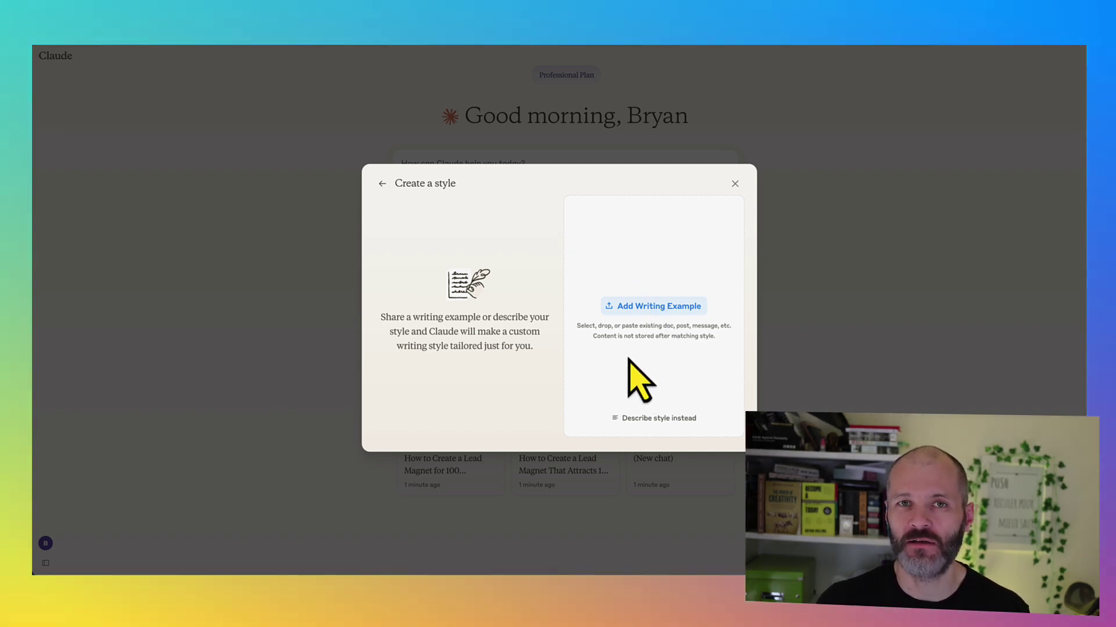
- Create the Career Catalyst style from the pasted LinkedIn post and open Edit with Claude
click(672, 308)
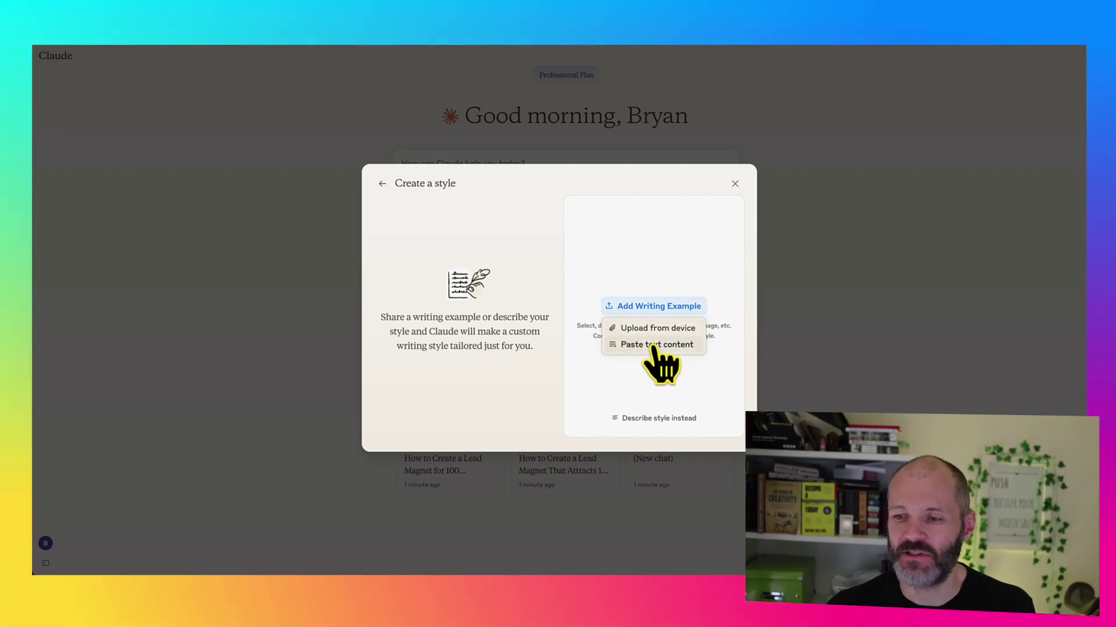
click(660, 338)
key(ctrl+v)
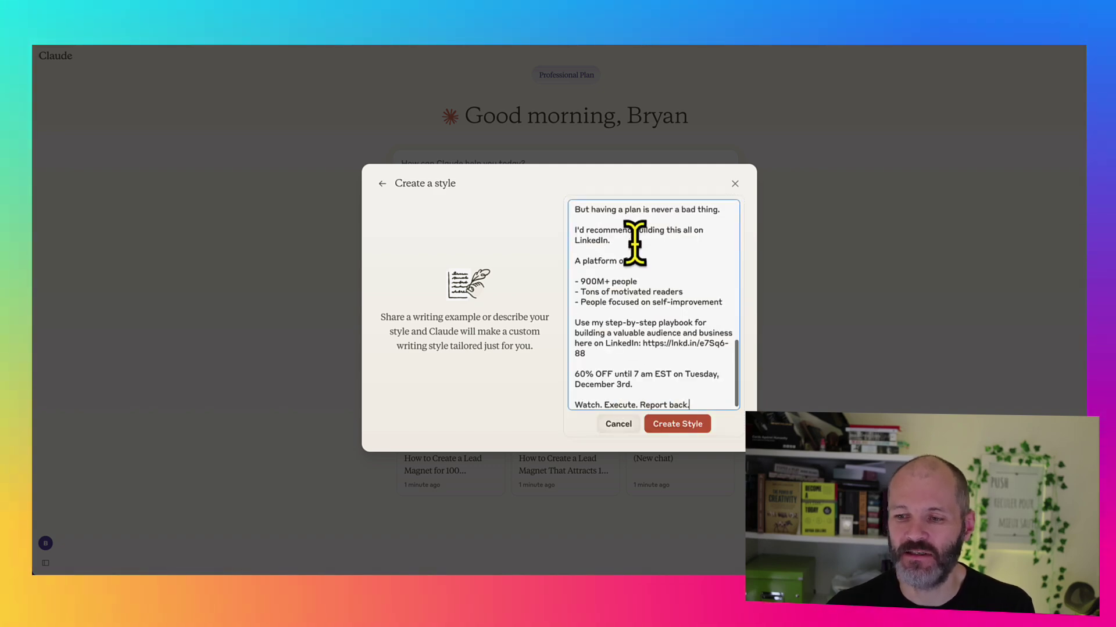
click(678, 424)
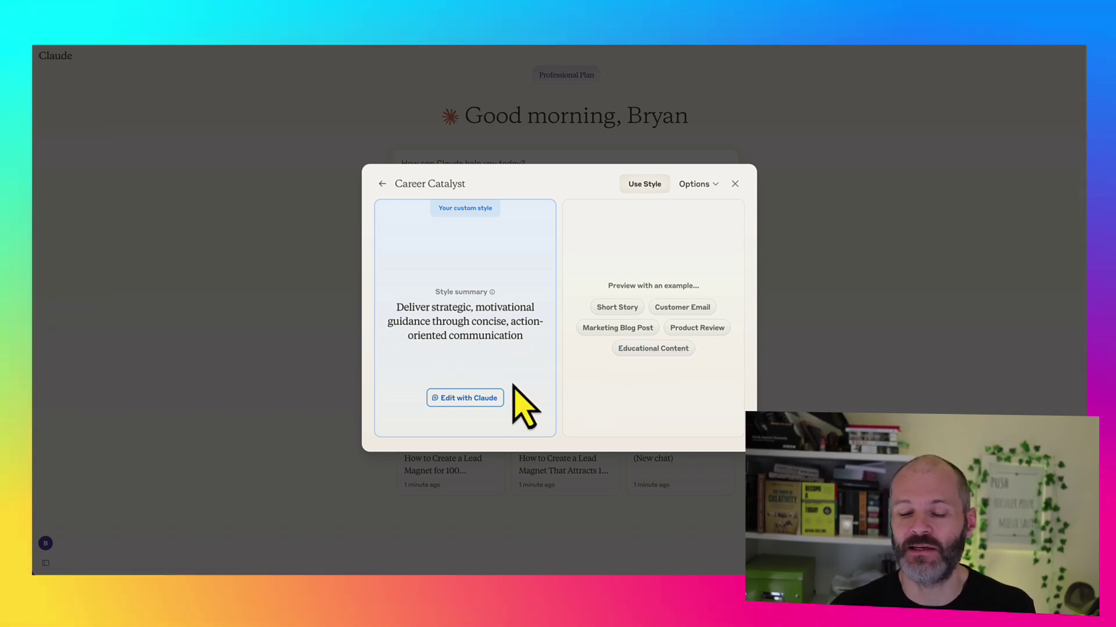
click(477, 400)
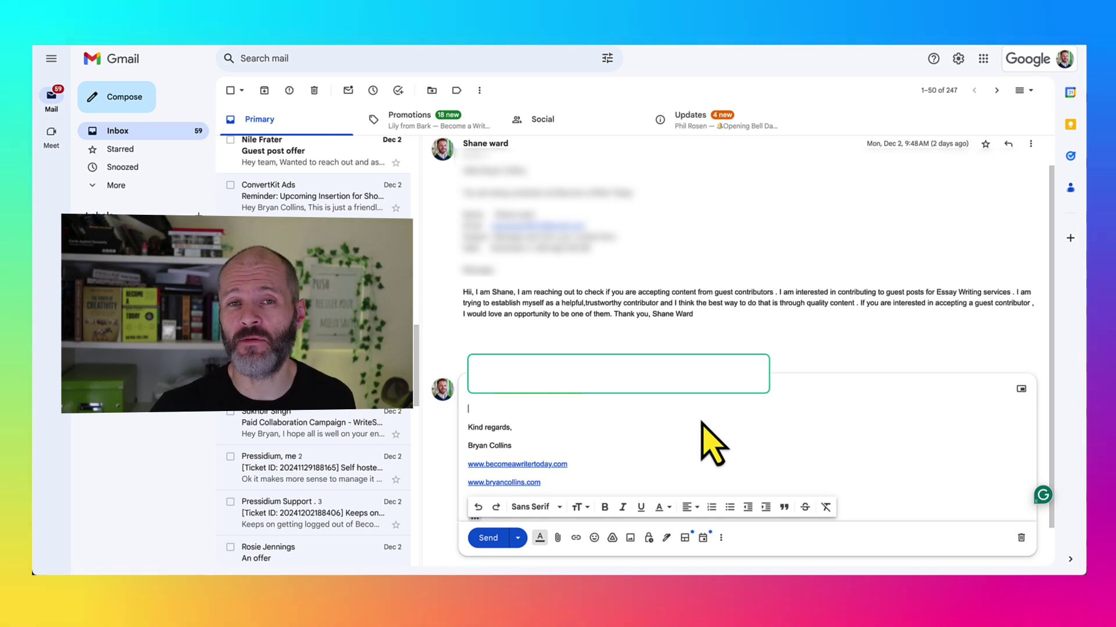
- Select the guest-post pitch, start an empty reply, and open the Grammarly panel
mouse_move(1029, 504)
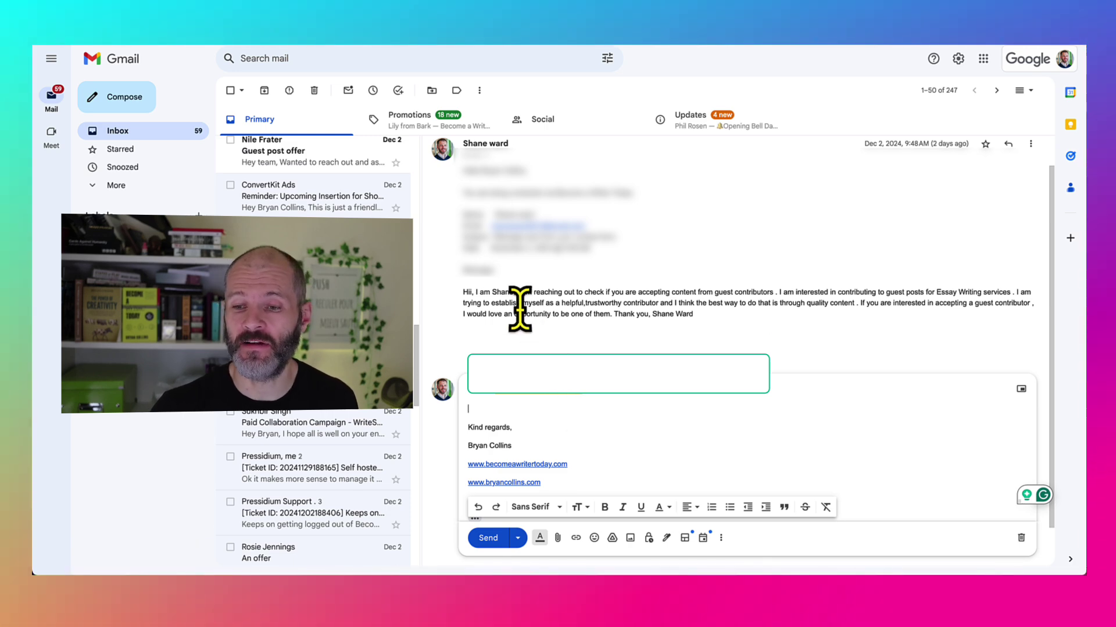
drag(465, 292, 693, 315)
key(super+c)
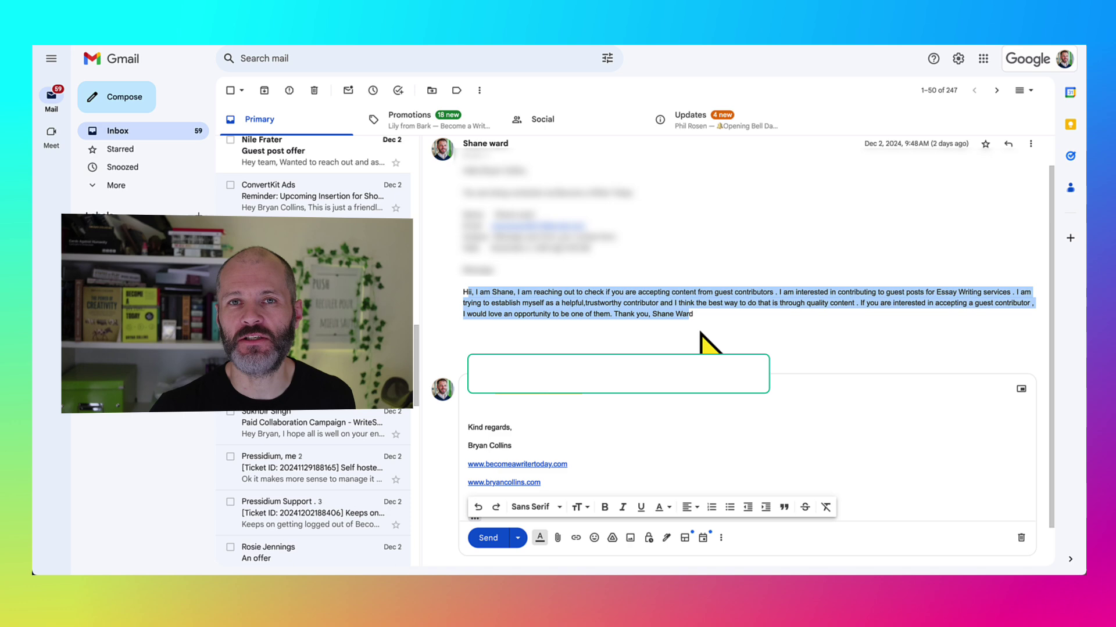
drag(728, 331, 425, 297)
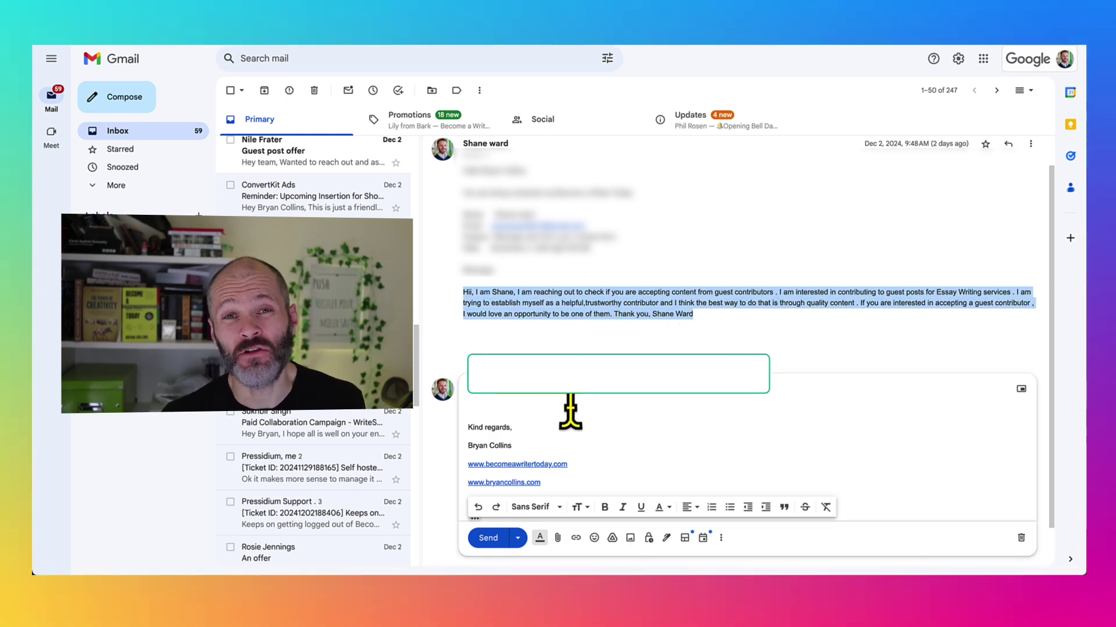
click(544, 410)
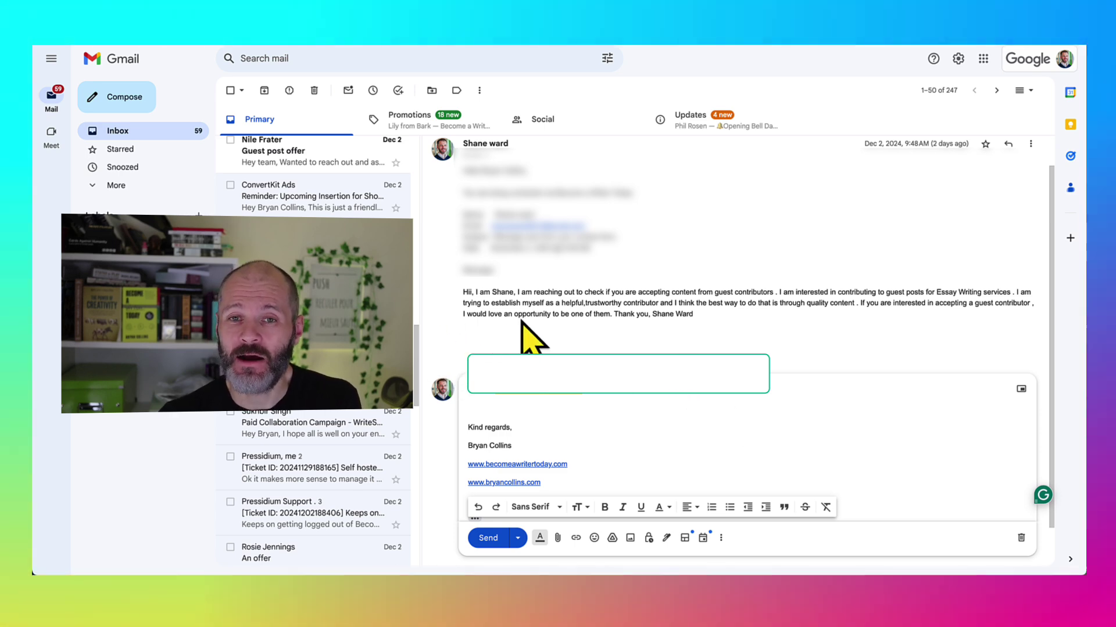
click(1043, 497)
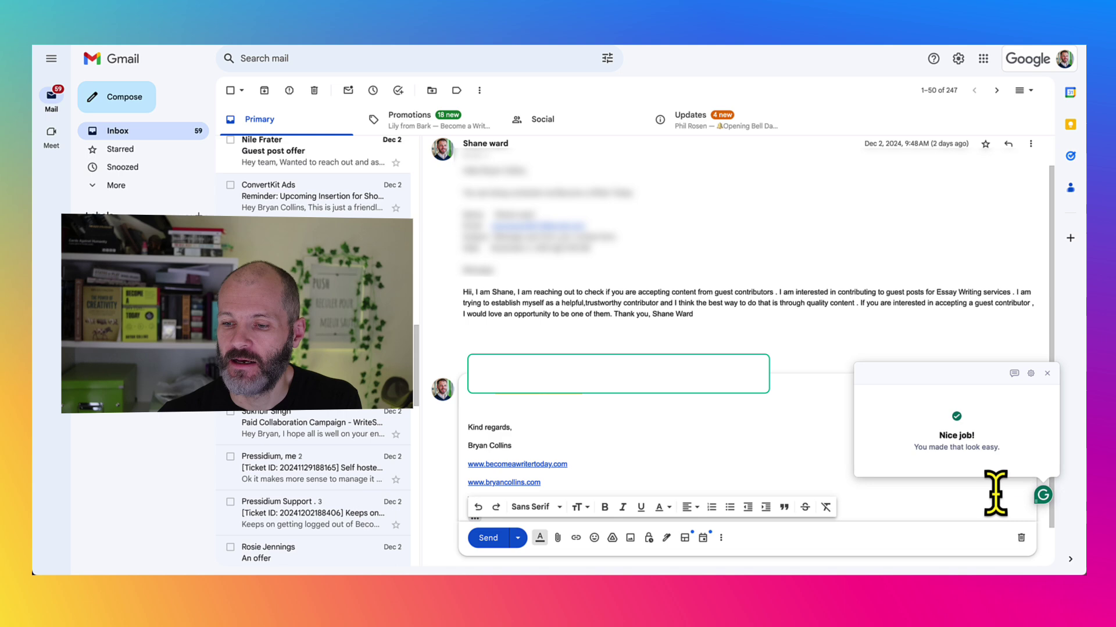
- Ask Grammarly to 'write a rejection' and insert its short decline into the reply
click(1047, 374)
click(1041, 508)
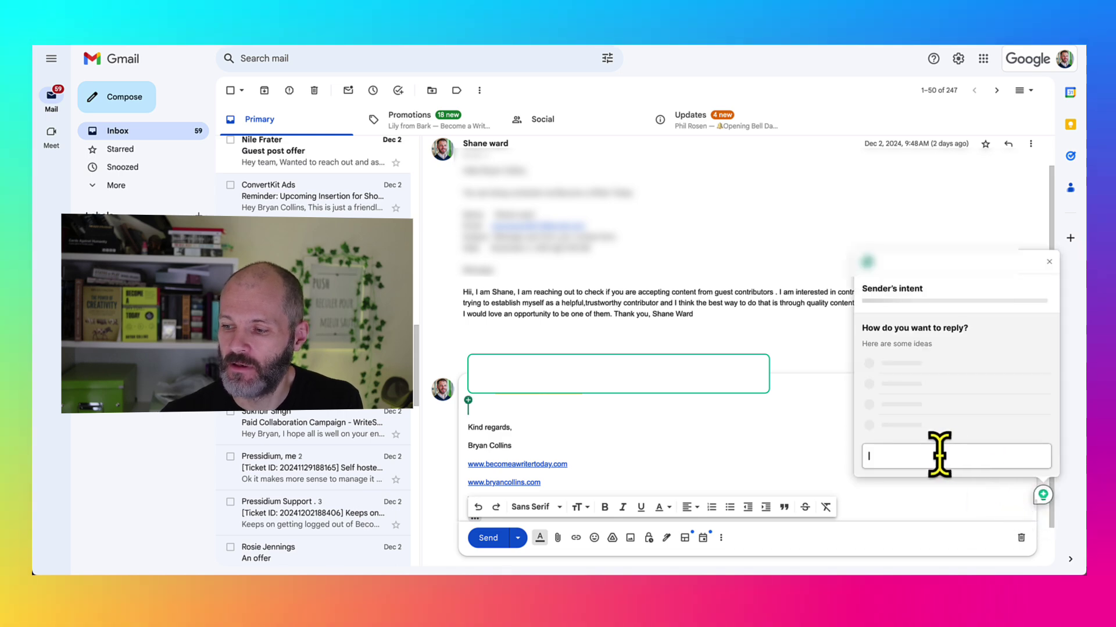
text(write a a)
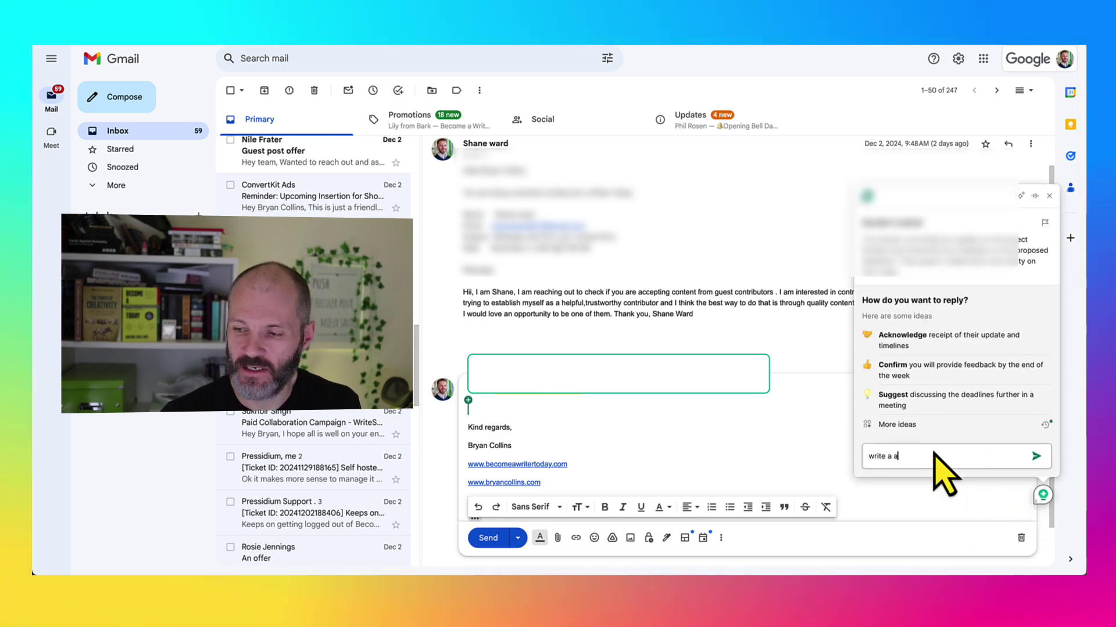
text( rrejection)
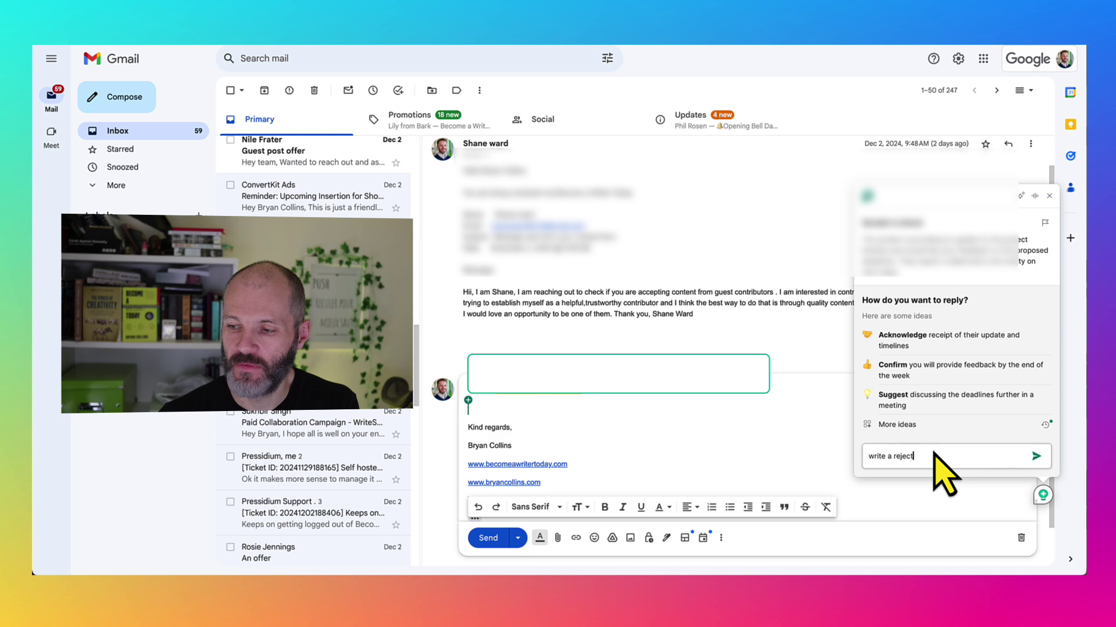
click(1036, 457)
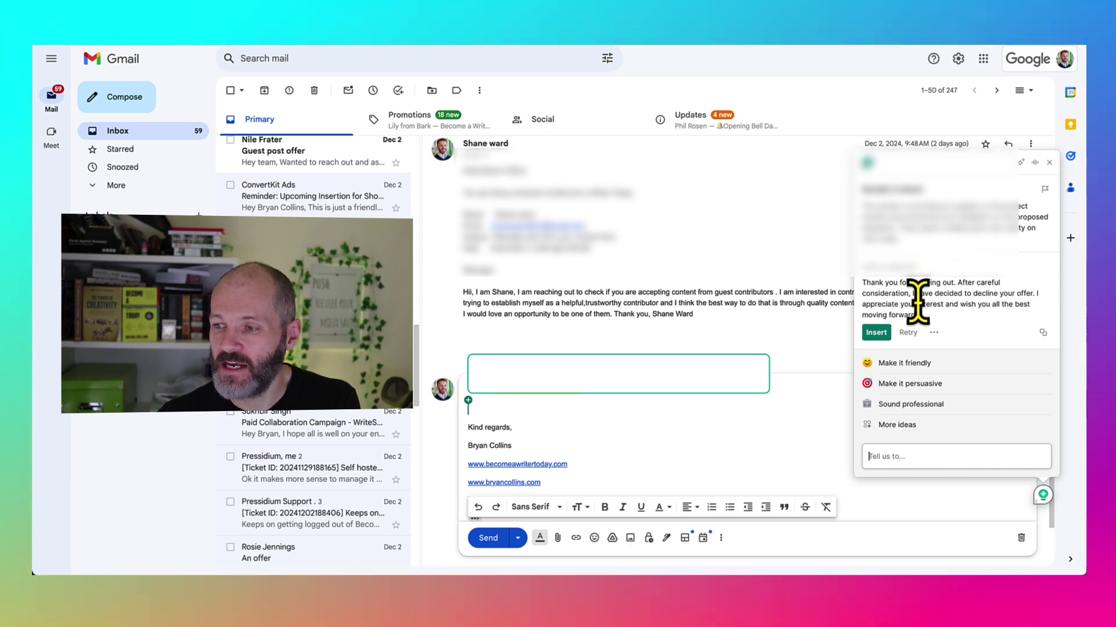
click(876, 333)
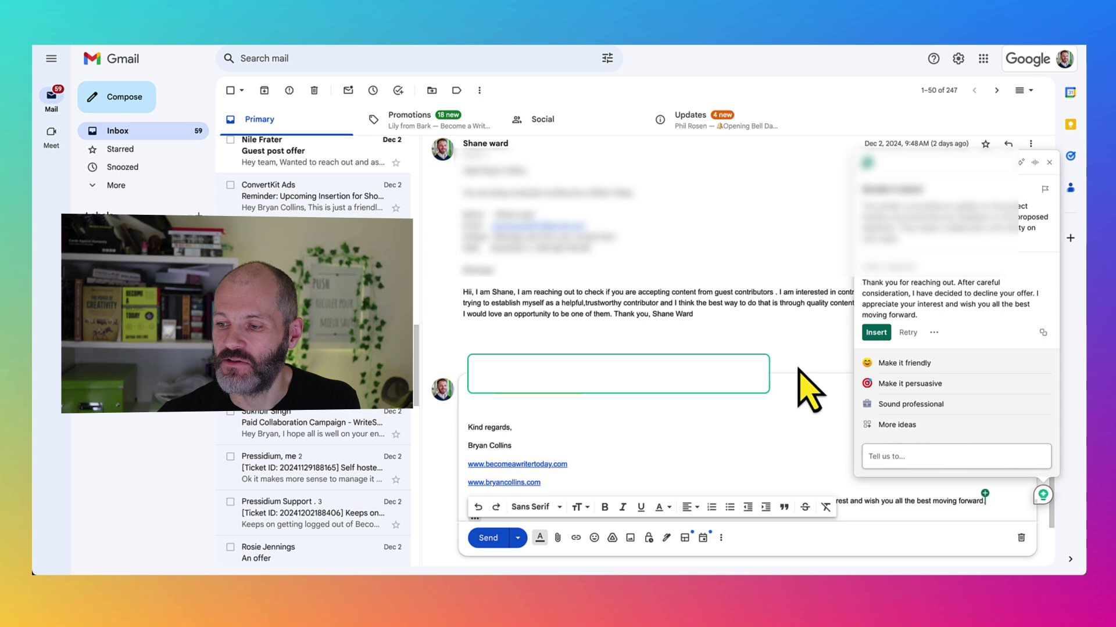
- Select the inserted rejection text and open Grammarly's voice and tone settings
triple_click(538, 456)
drag(538, 456, 530, 363)
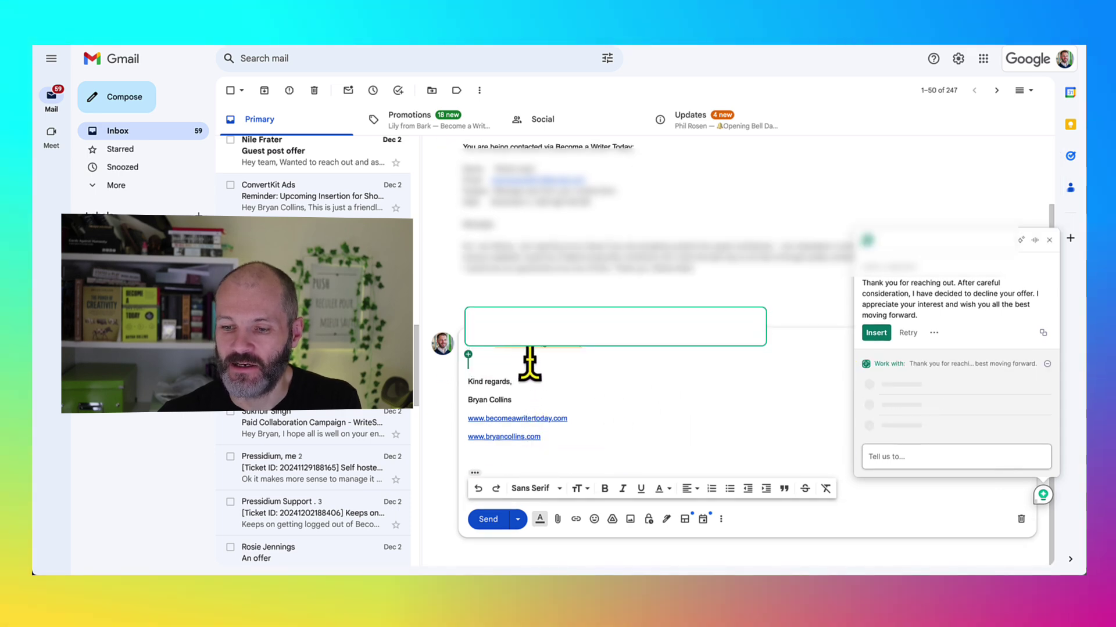
click(1049, 251)
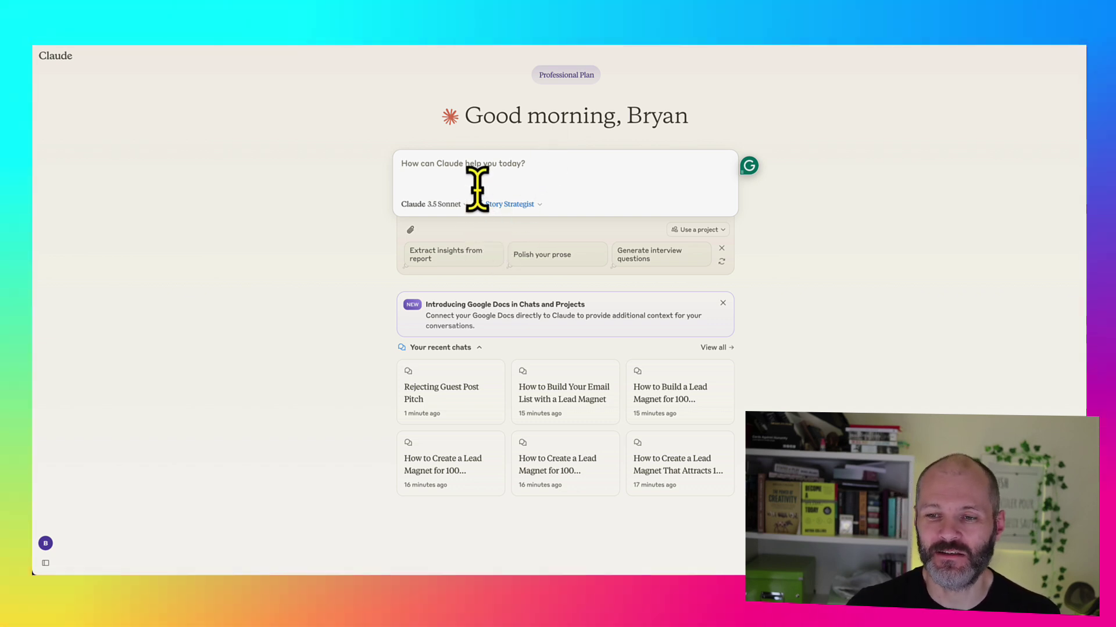
- Send the pasted guest-post pitch headed by 'reject this pitch' as a new chat
key(super+v)
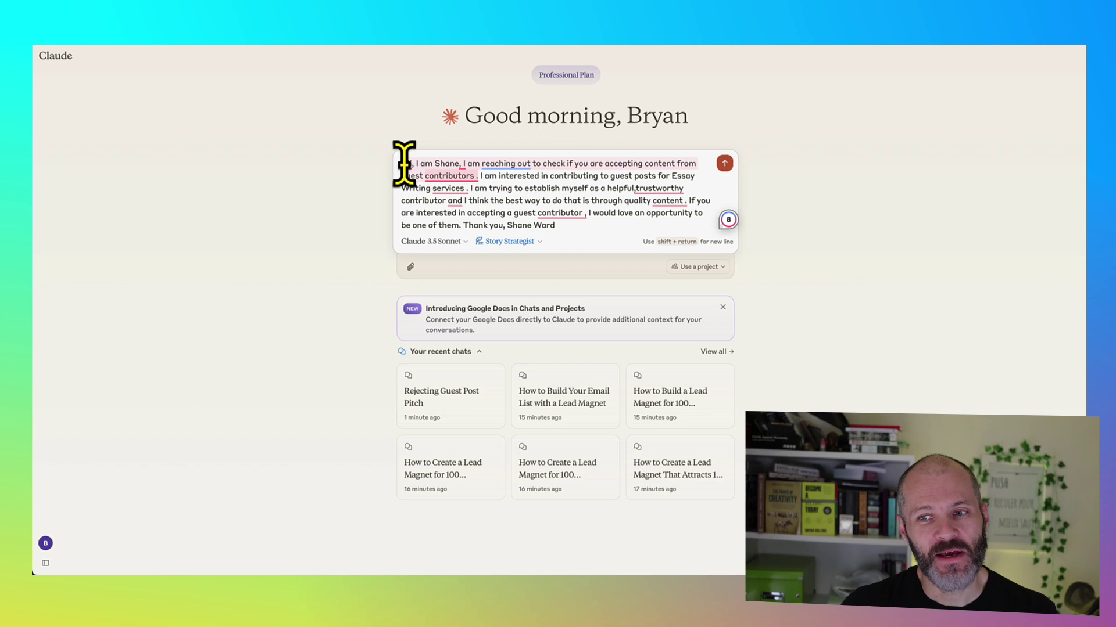
click(402, 164)
key(shift+Return)
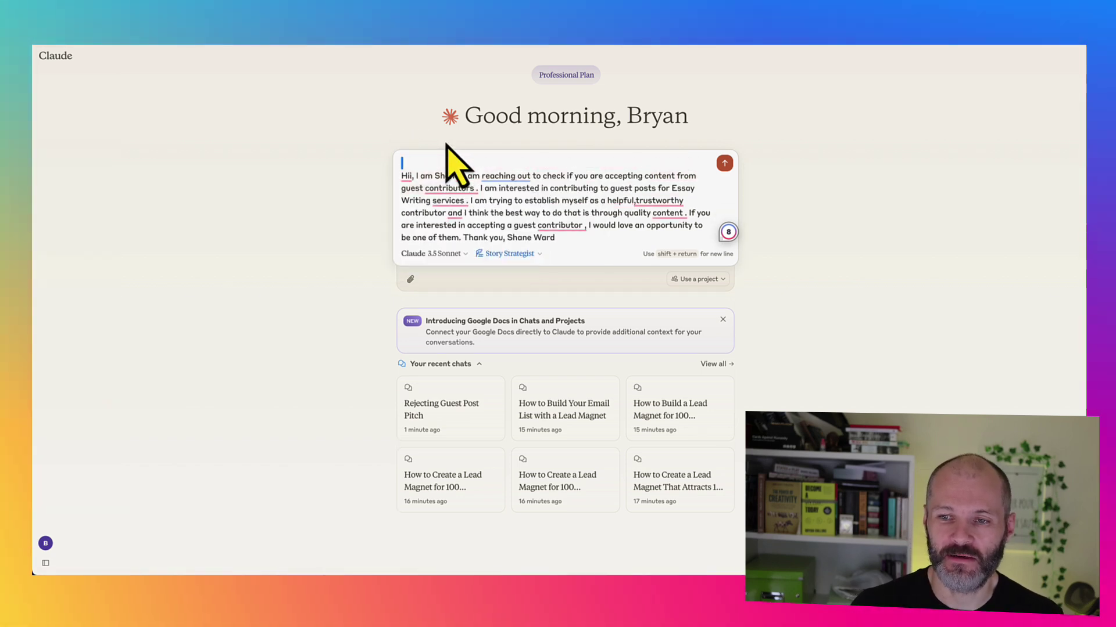
key(Delete)
text(reject t)
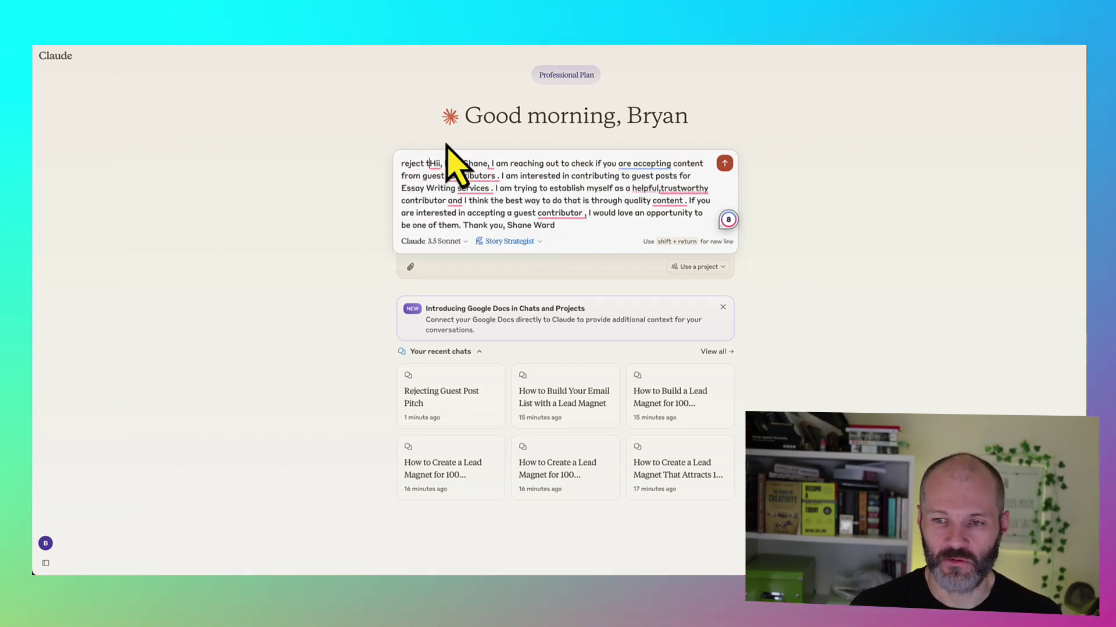
text(his pitch)
key(shift+Return)
key(shift+Return)
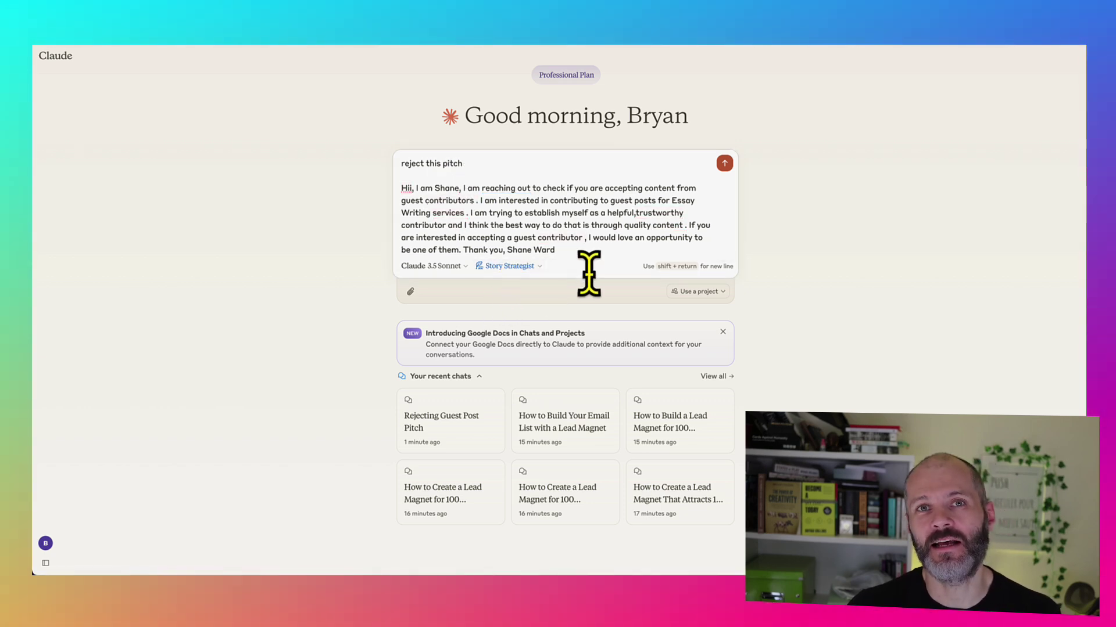
click(724, 165)
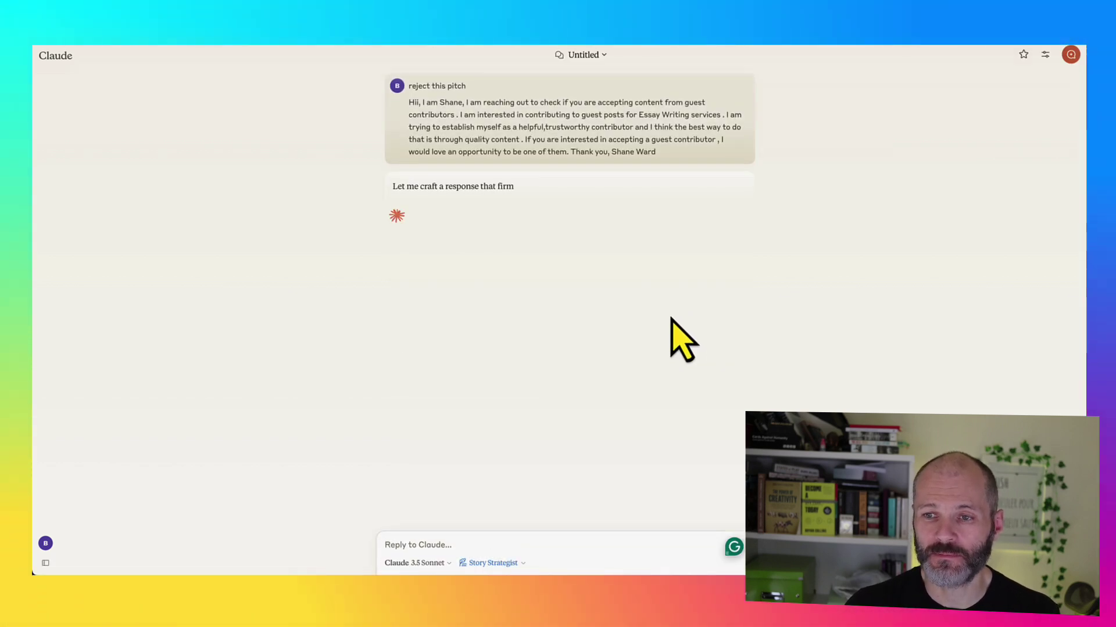
- Read Claude's Usual Suspects-themed rejection, highlighting the Agent Kujan and declining-the-offer passages
drag(437, 186, 596, 184)
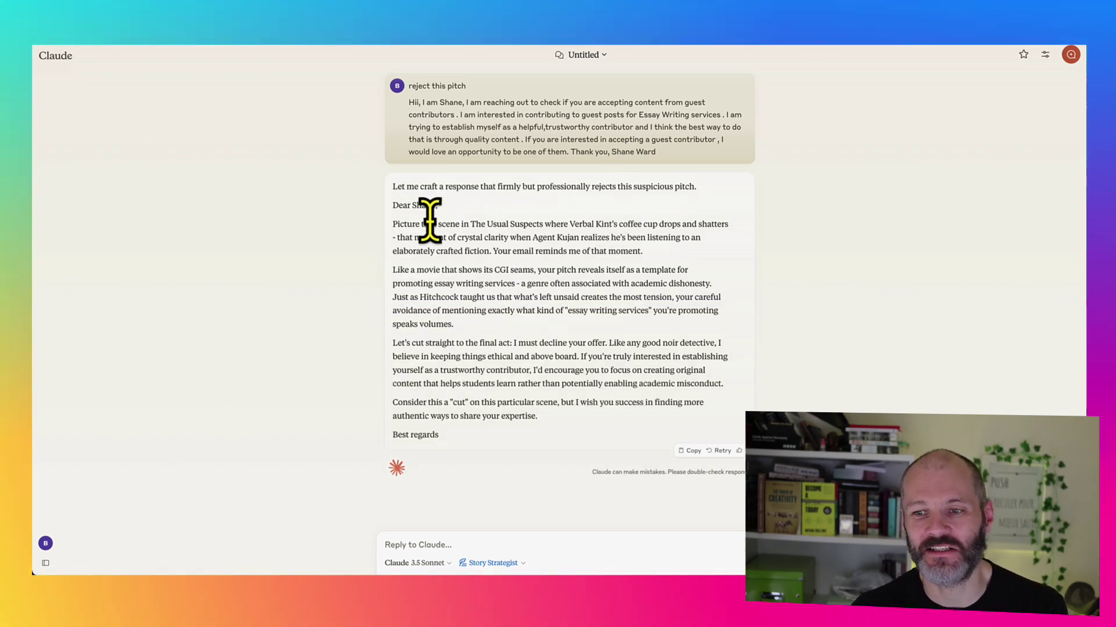
drag(429, 224, 603, 225)
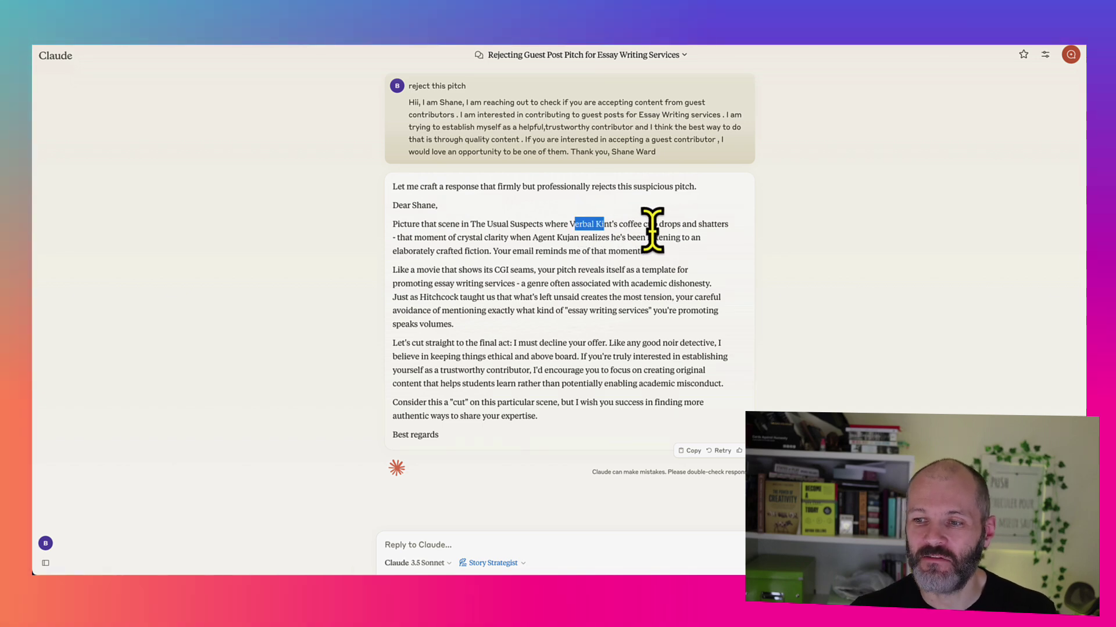
drag(516, 237, 558, 251)
click(451, 259)
drag(427, 237, 511, 343)
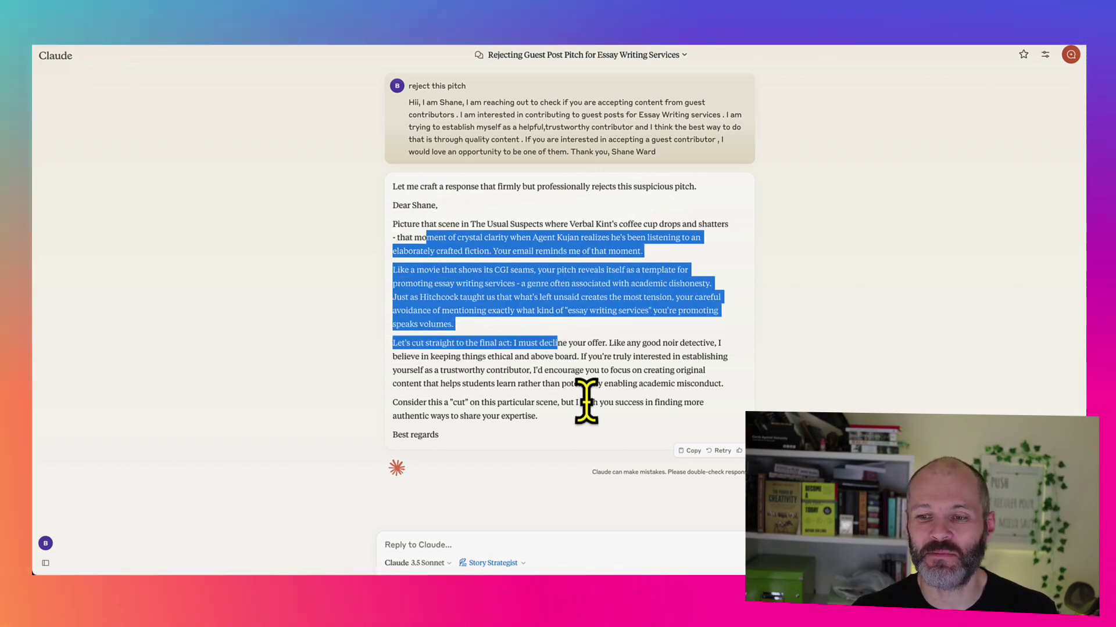
click(581, 397)
drag(424, 342, 541, 341)
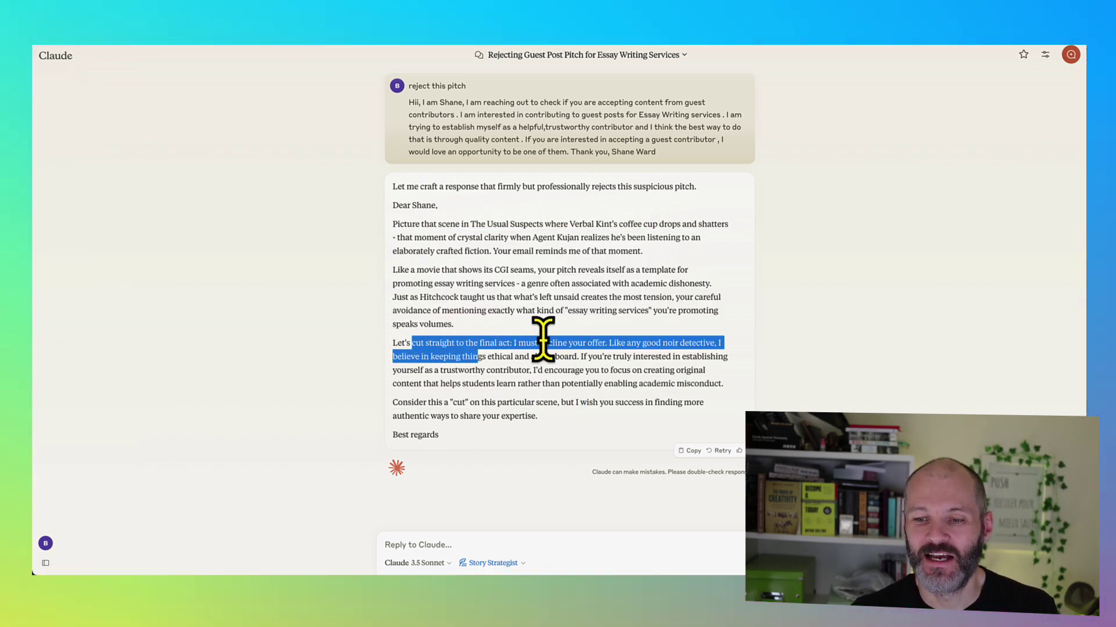
click(611, 342)
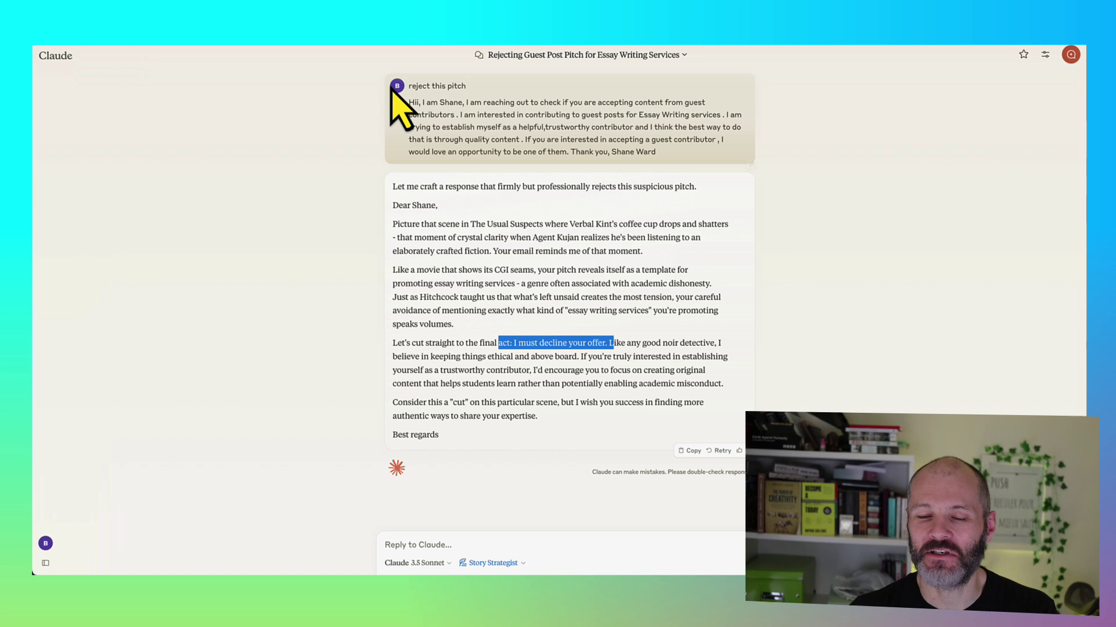
click(763, 230)
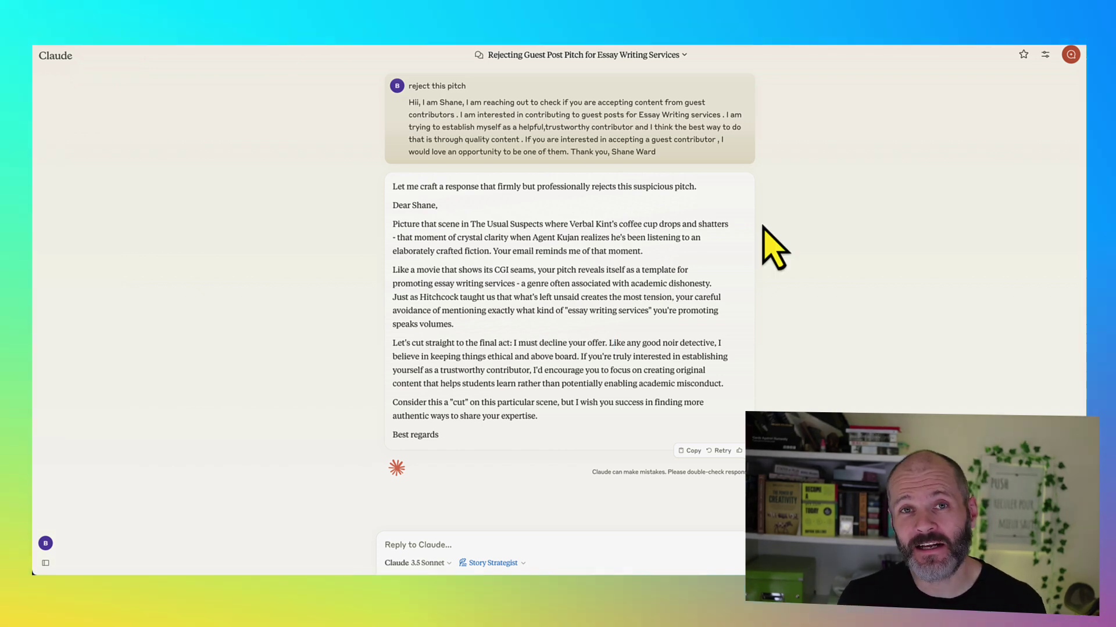